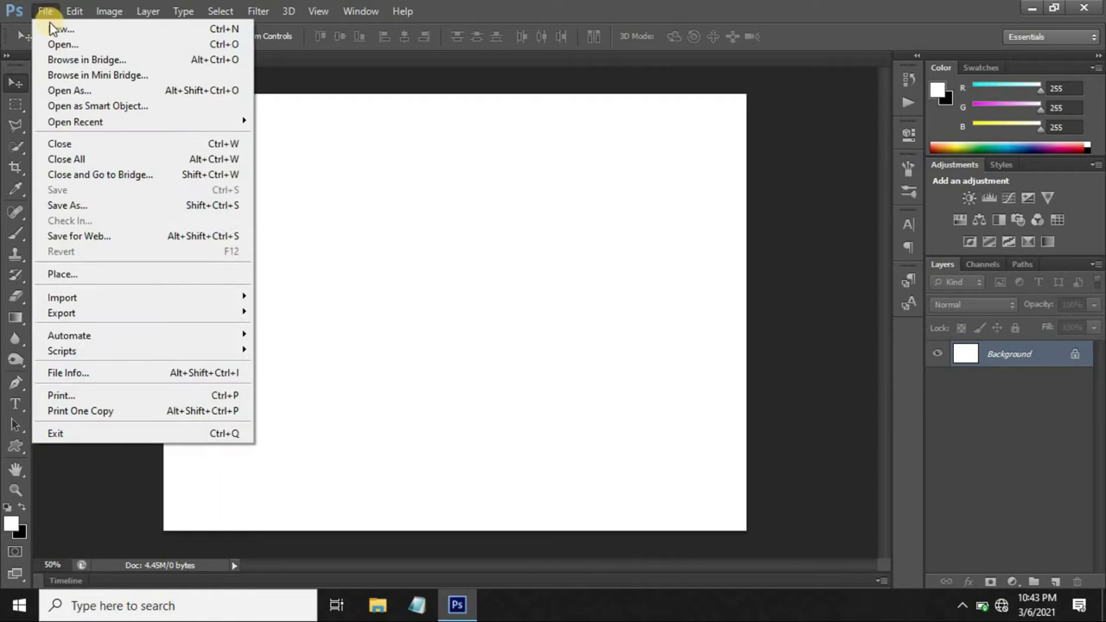
Step: Place the misty pexels forest photo and scale it up to fill the whole canvas
{"action": "left_click", "coordinate": [70, 277]}
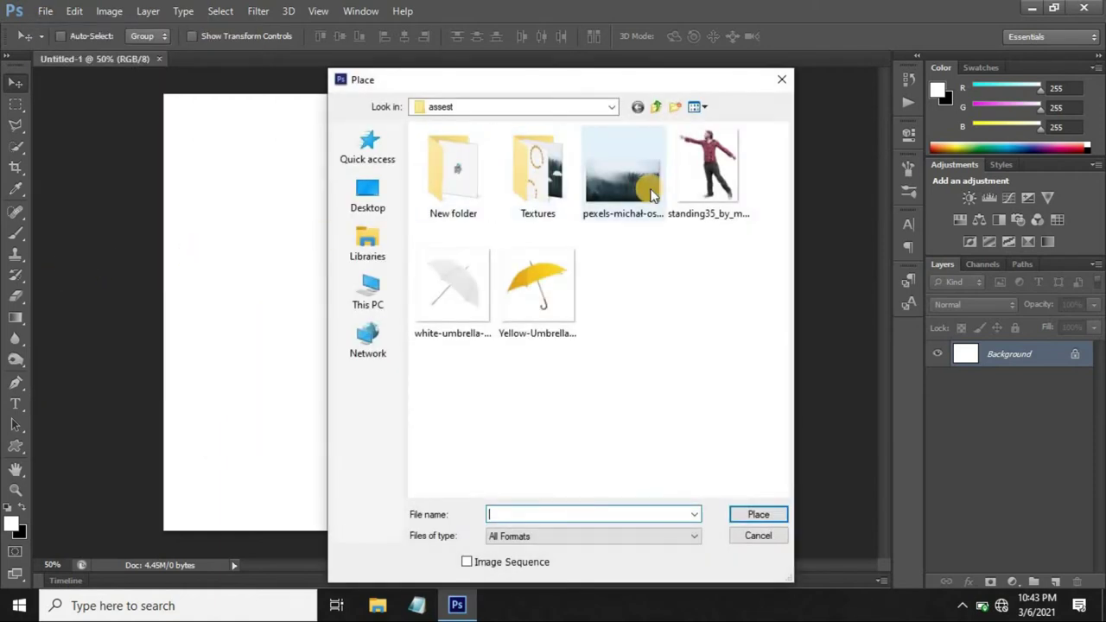
{"action": "left_click", "coordinate": [652, 195]}
{"action": "left_click", "coordinate": [760, 512]}
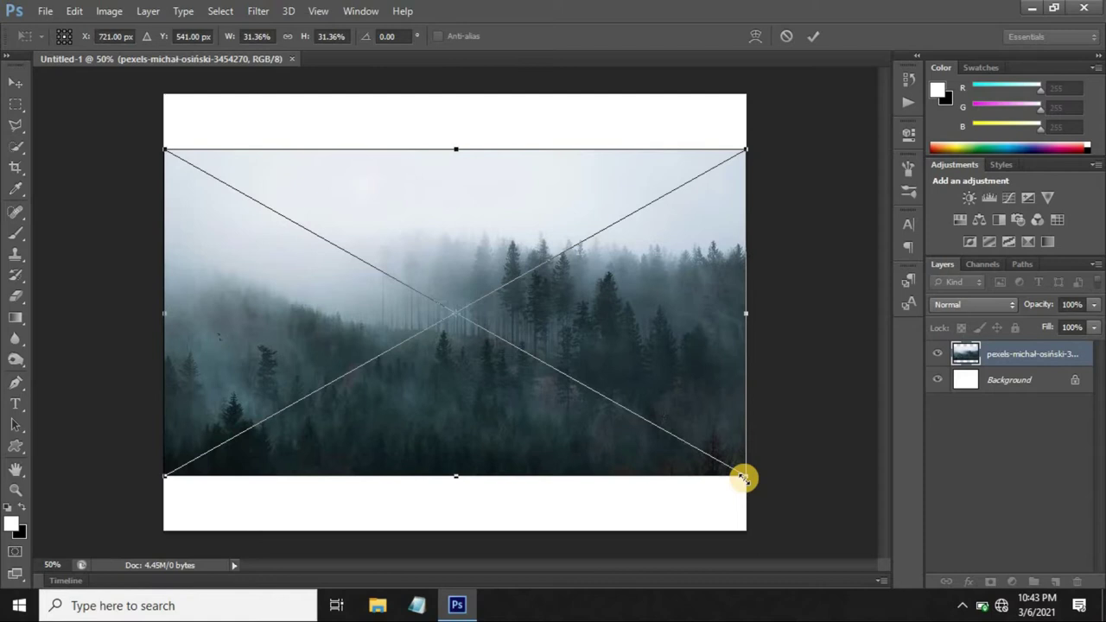
{"action": "left_click_drag", "start_coordinate": [743, 477], "coordinate": [836, 556]}
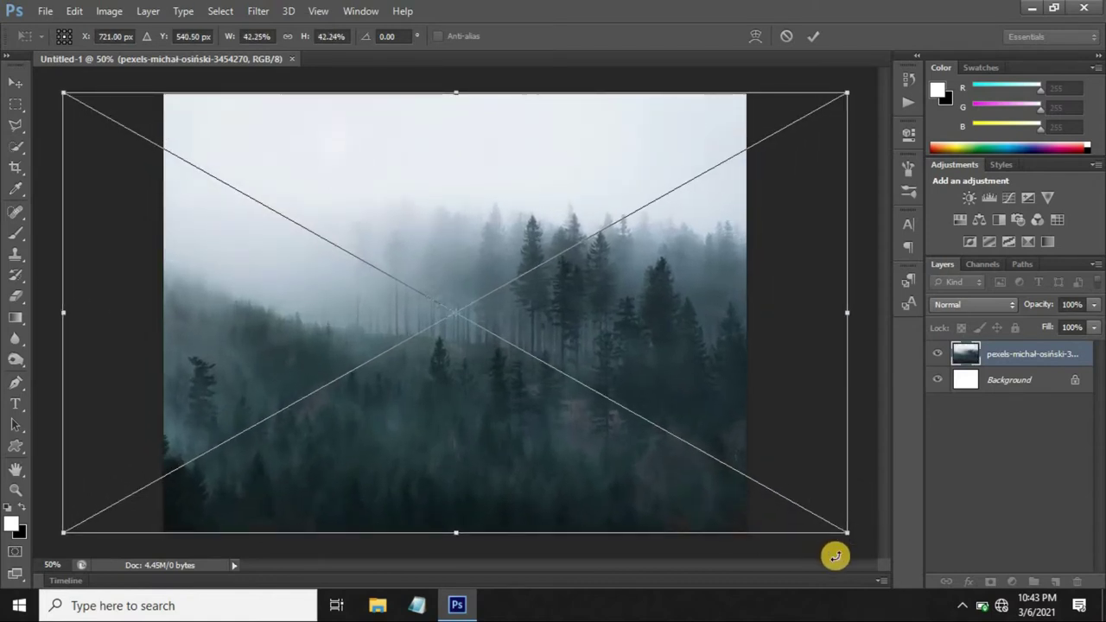
{"action": "key", "text": "Return"}
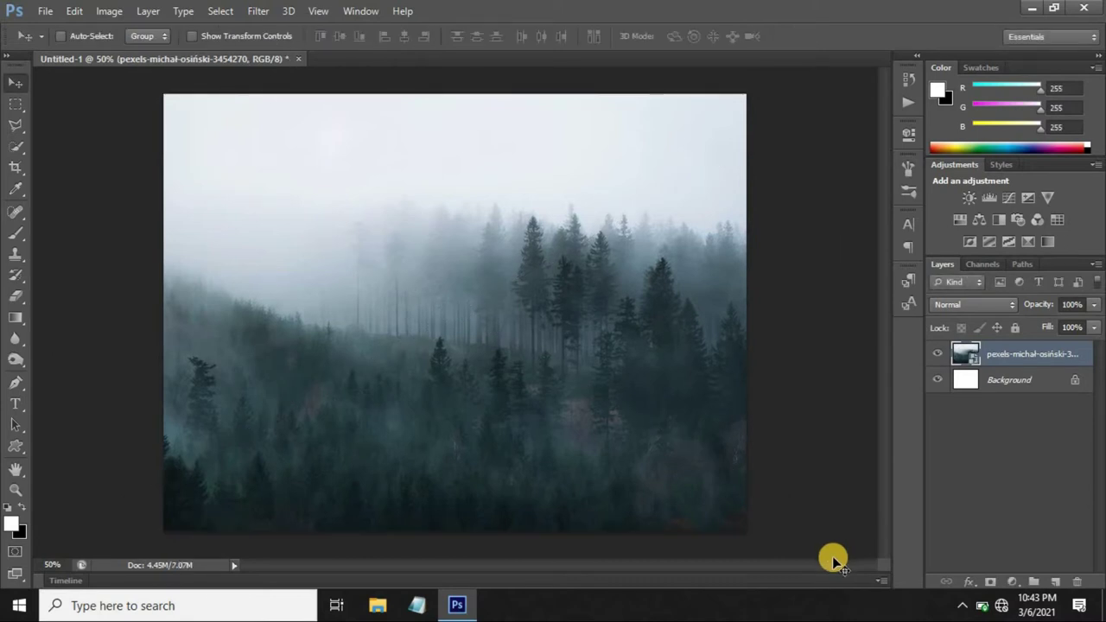
Step: Rasterize the forest photo layer and apply Auto Tone to it
{"action": "scroll", "coordinate": [833, 560], "scroll_direction": "up", "scroll_amount": 1}
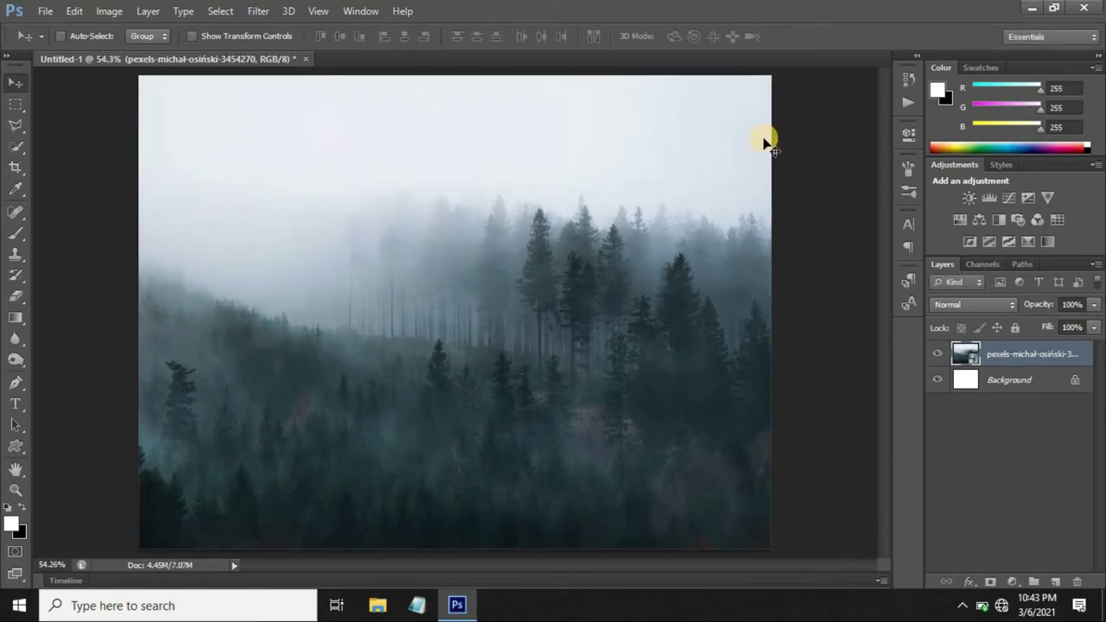
{"action": "right_click", "coordinate": [1013, 354]}
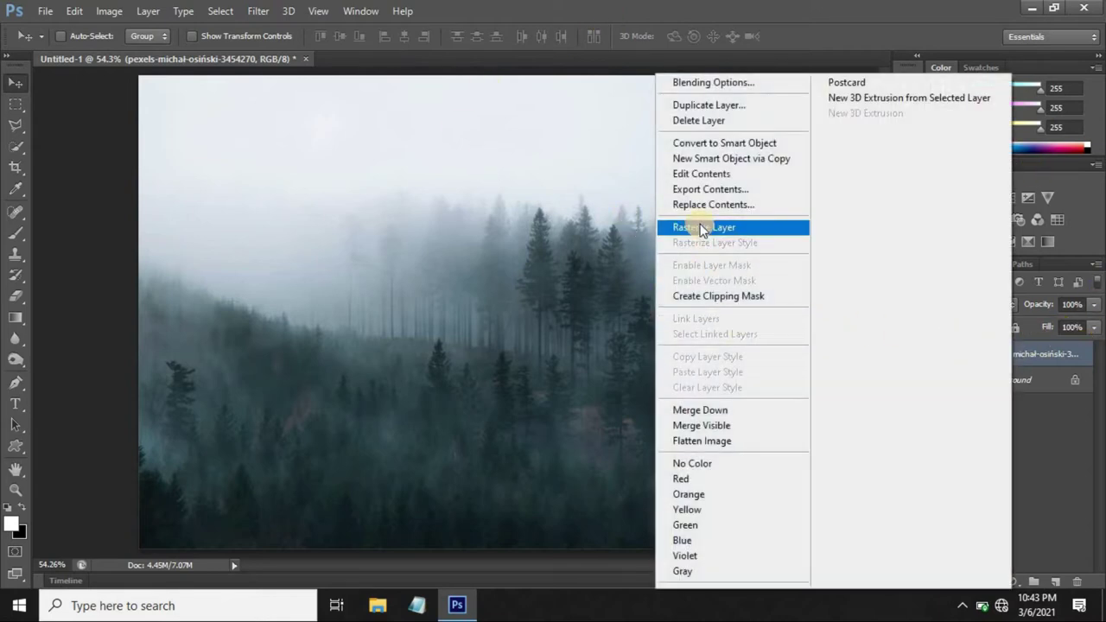
{"action": "left_click", "coordinate": [702, 227]}
{"action": "left_click", "coordinate": [109, 10]}
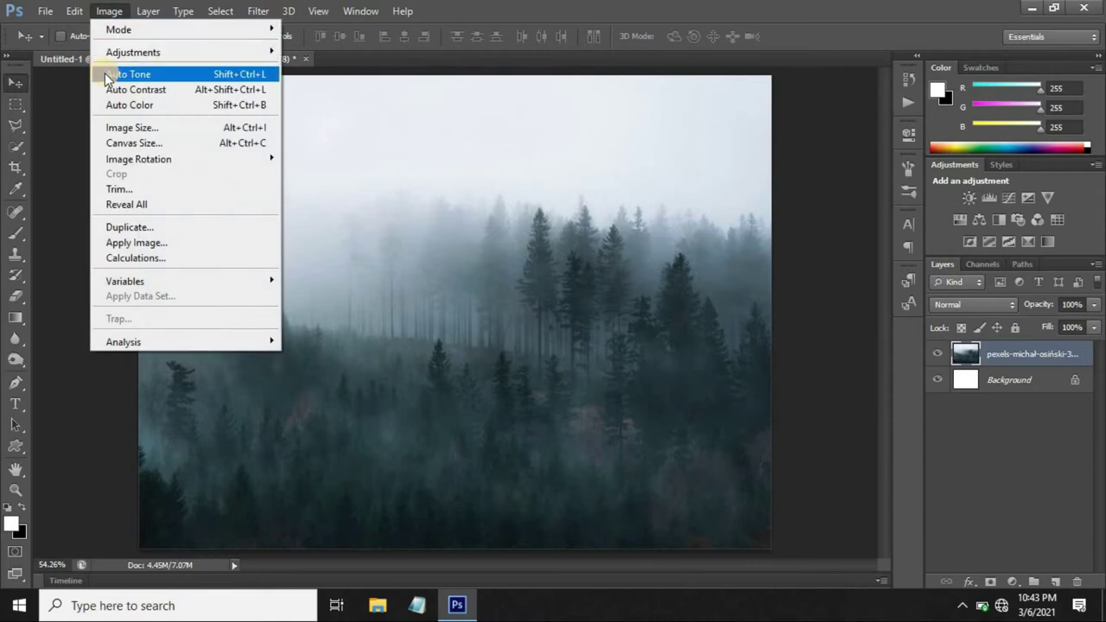
{"action": "left_click", "coordinate": [105, 75]}
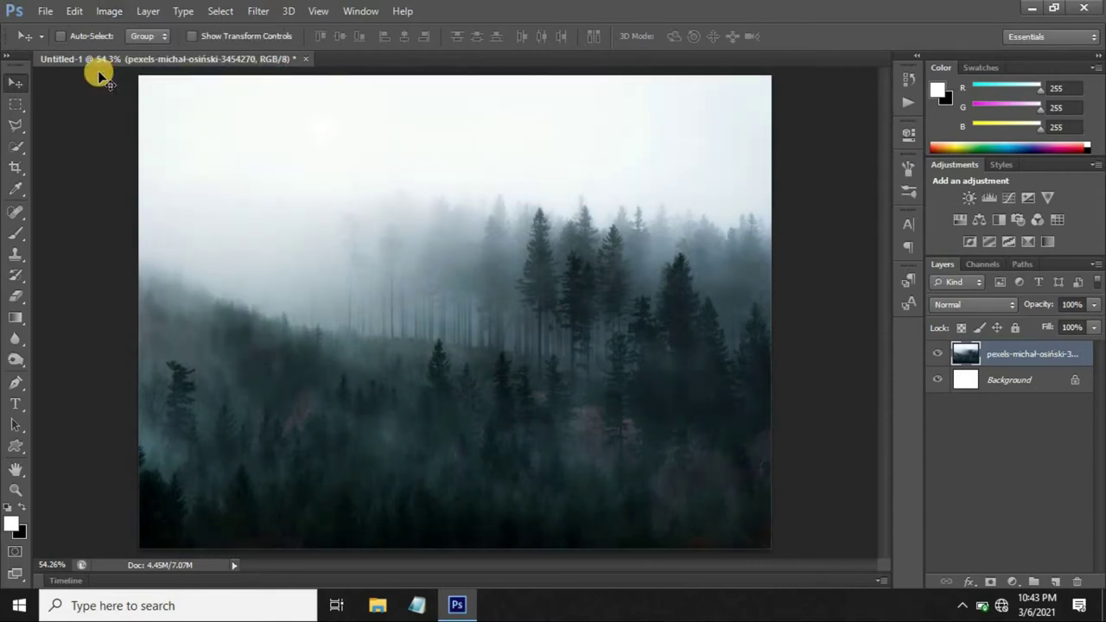
Step: Darken the forest with Brightness/Contrast at Brightness -48 and Contrast 21
{"action": "left_click", "coordinate": [111, 10]}
{"action": "mouse_move", "coordinate": [133, 52]}
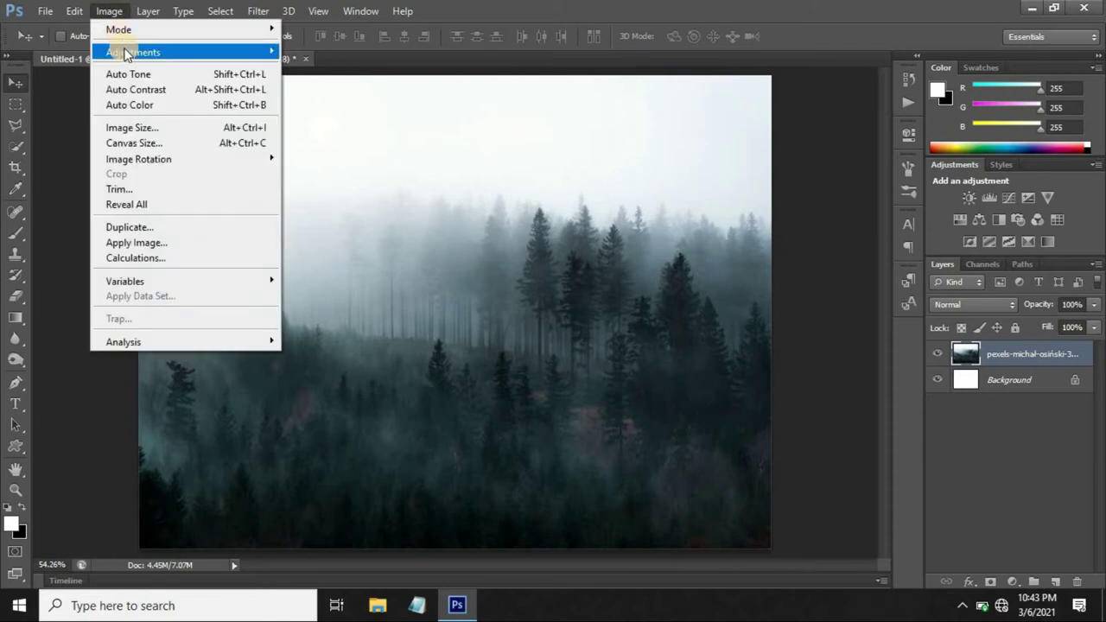
{"action": "left_click", "coordinate": [315, 54]}
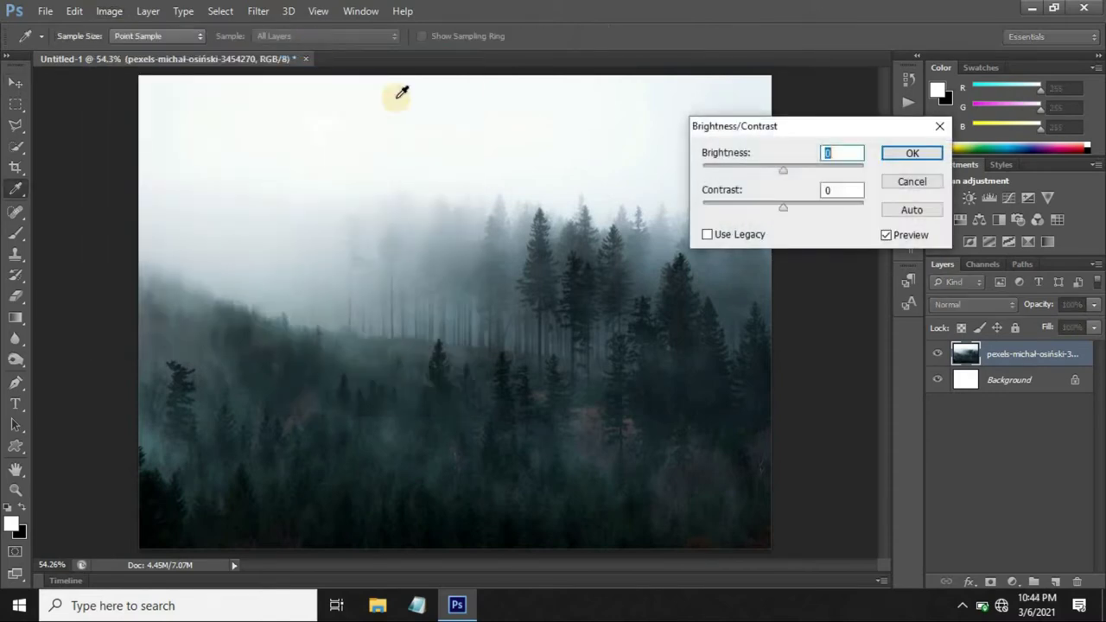
{"action": "left_click_drag", "start_coordinate": [785, 173], "coordinate": [756, 174]}
{"action": "left_click_drag", "start_coordinate": [783, 210], "coordinate": [796, 213]}
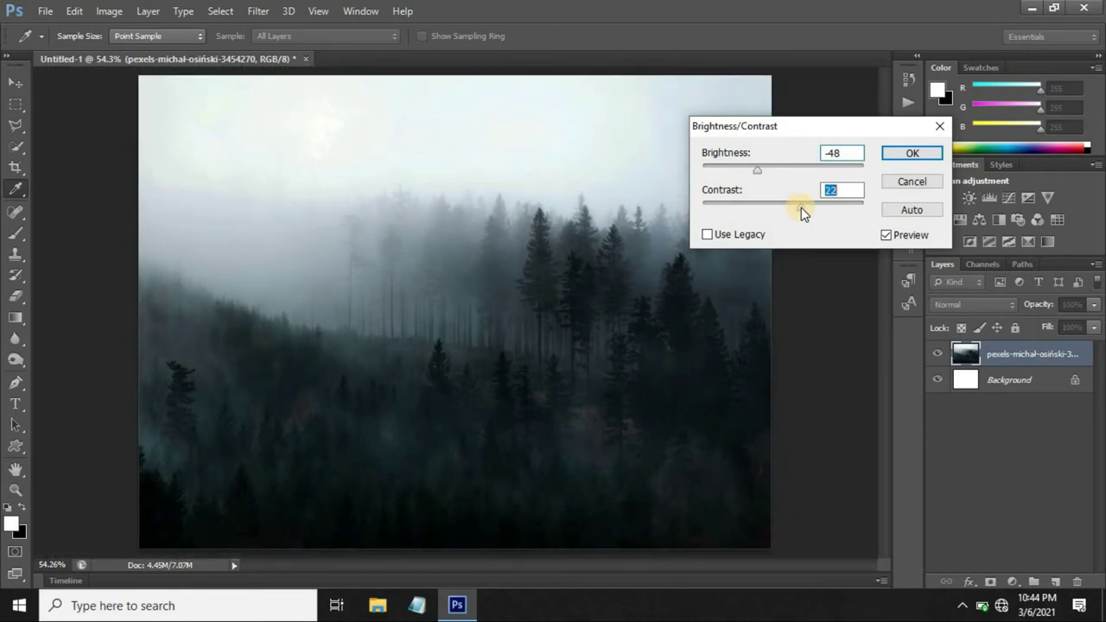
{"action": "left_click", "coordinate": [895, 152]}
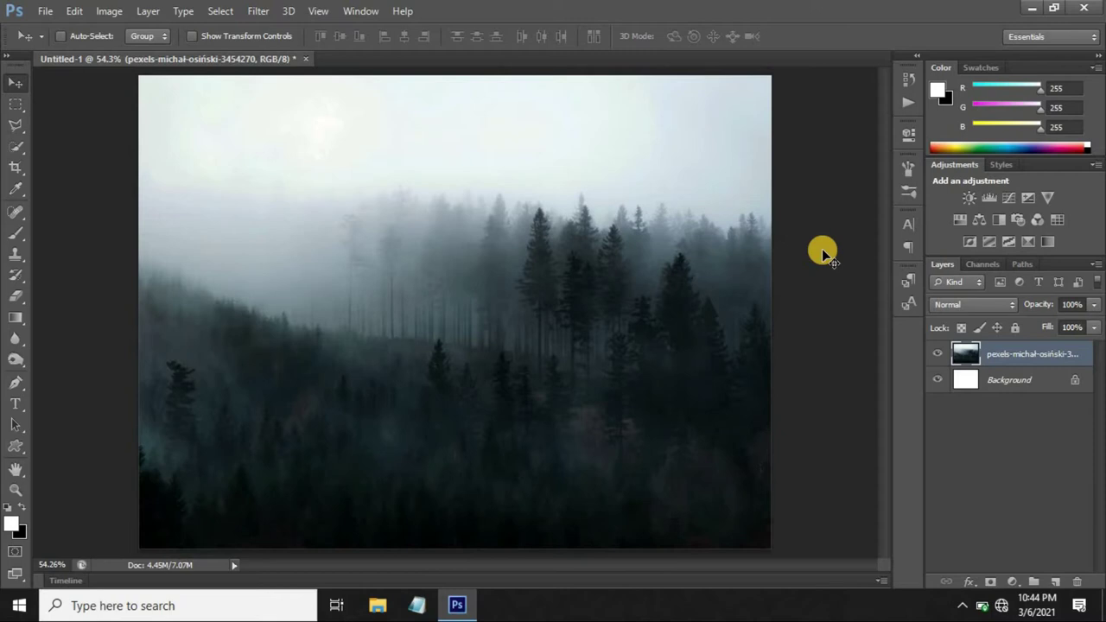
Step: Apply Hue/Saturation to the forest with Saturation +24 and Hue -14 for a teal cast
{"action": "left_click", "coordinate": [109, 11]}
{"action": "mouse_move", "coordinate": [133, 52]}
{"action": "left_click", "coordinate": [337, 135]}
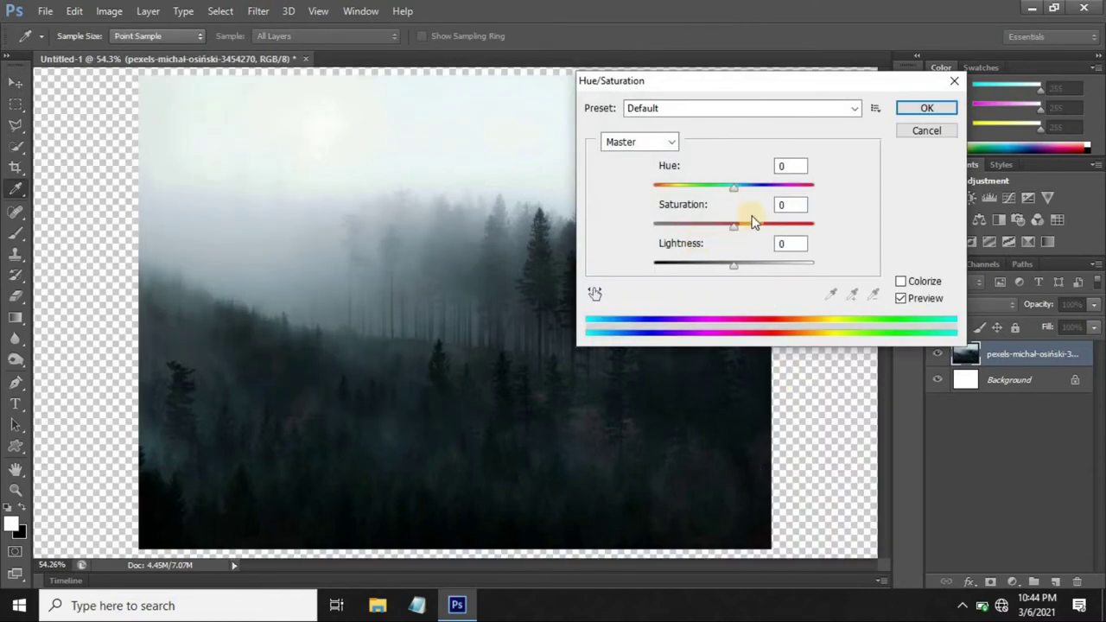
{"action": "left_click_drag", "start_coordinate": [731, 227], "coordinate": [745, 226]}
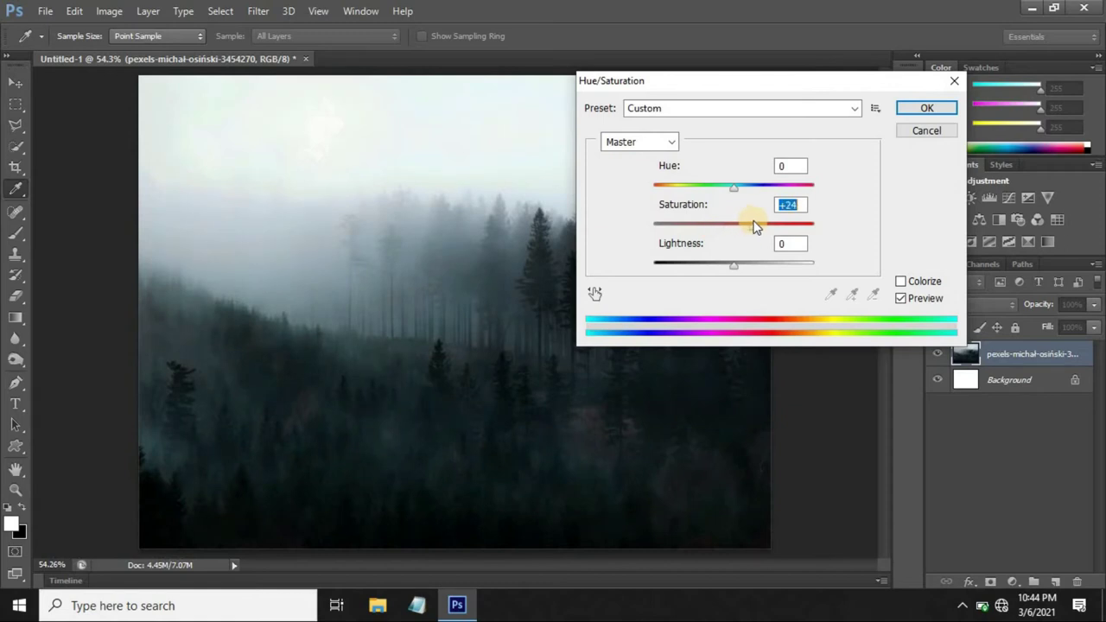
{"action": "left_click_drag", "start_coordinate": [734, 191], "coordinate": [729, 193]}
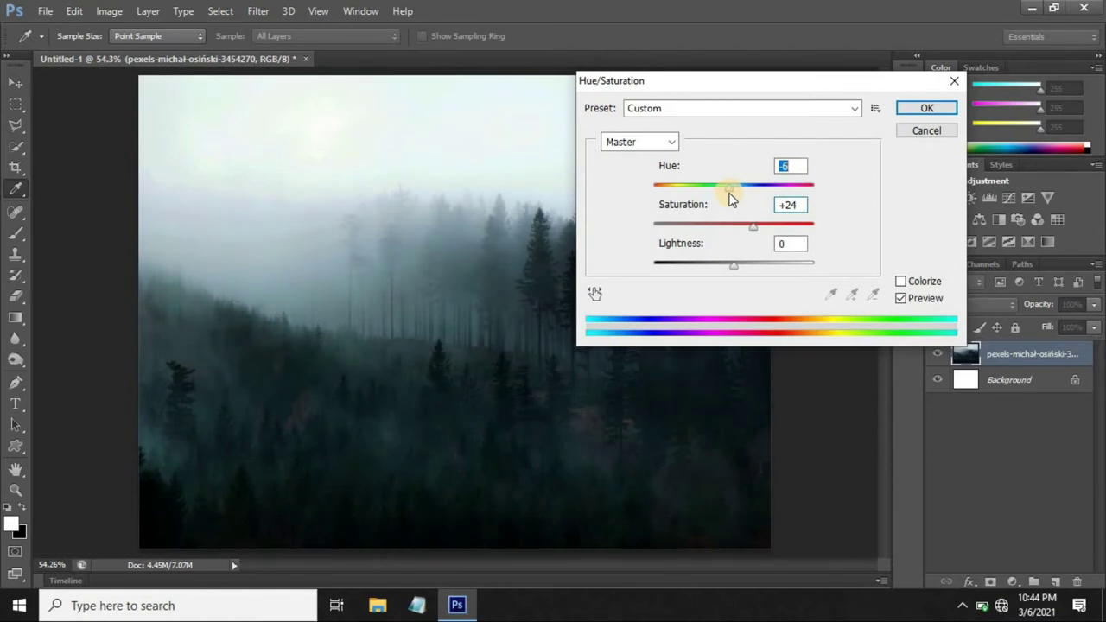
{"action": "left_click_drag", "start_coordinate": [726, 194], "coordinate": [722, 194]}
{"action": "left_click", "coordinate": [911, 110]}
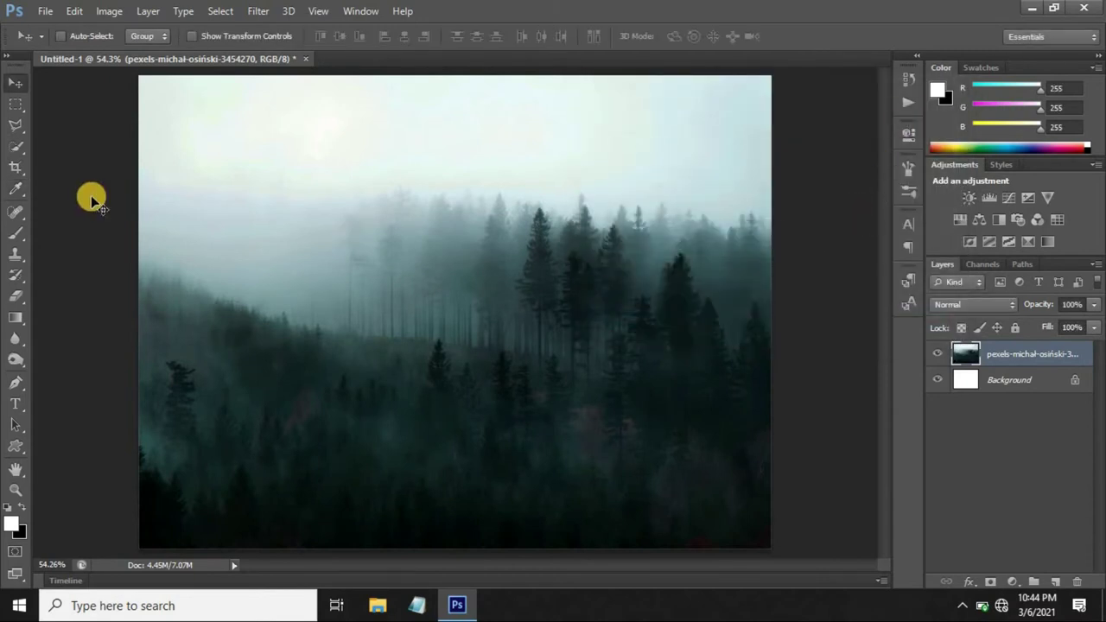
Step: Place the white umbrella PNG, rotated upright and scaled to about 40%
{"action": "left_click", "coordinate": [43, 10]}
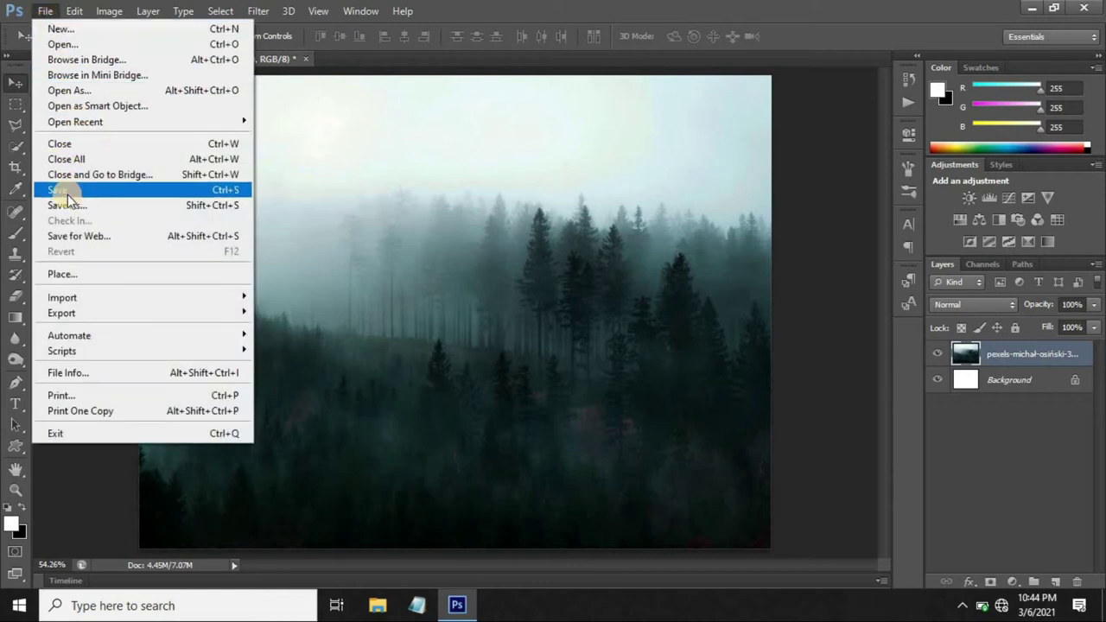
{"action": "left_click", "coordinate": [74, 274]}
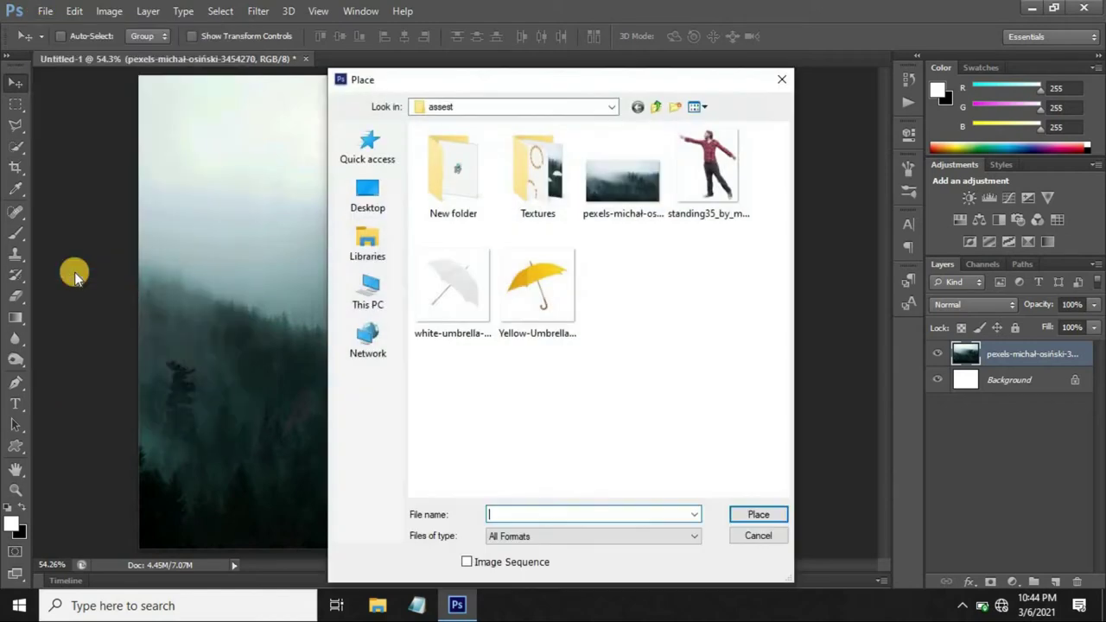
{"action": "left_click", "coordinate": [448, 298]}
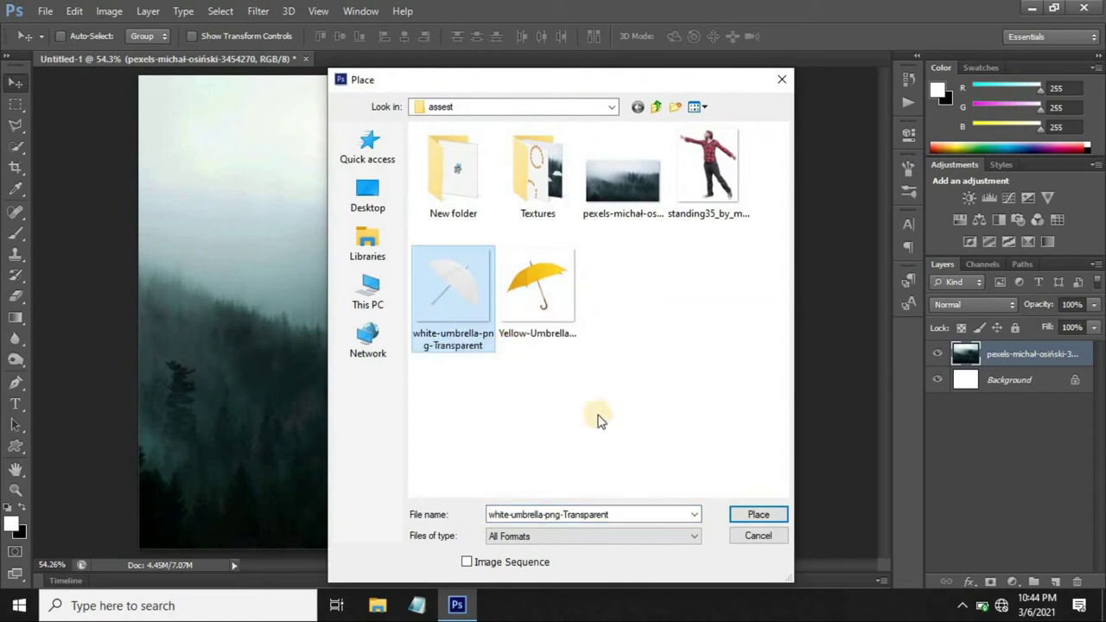
{"action": "left_click", "coordinate": [758, 515]}
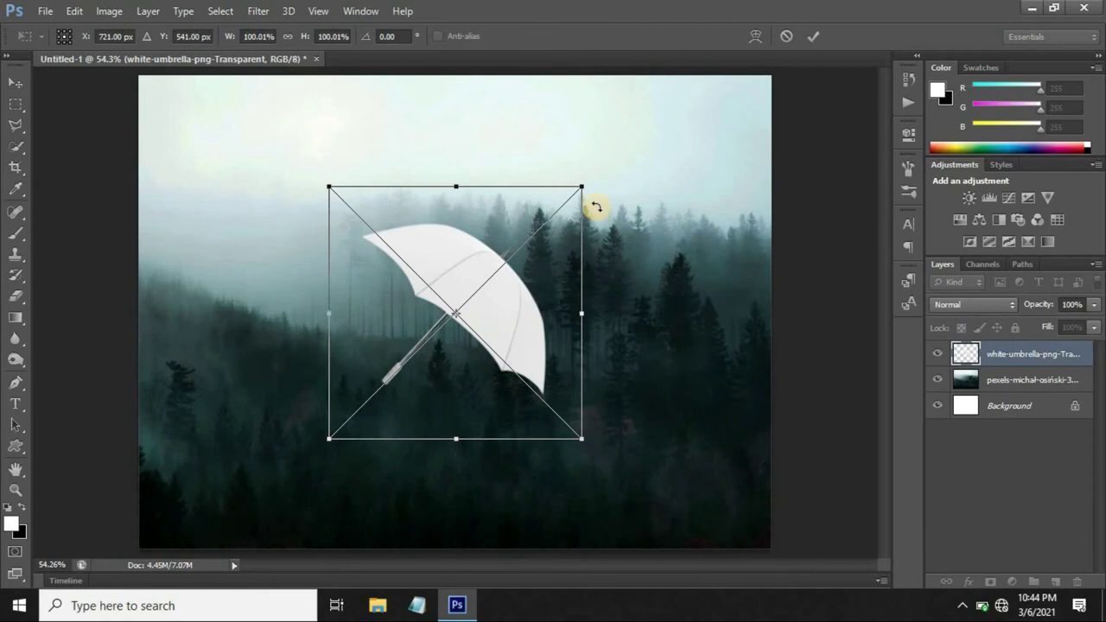
{"action": "left_click_drag", "start_coordinate": [598, 180], "coordinate": [463, 157]}
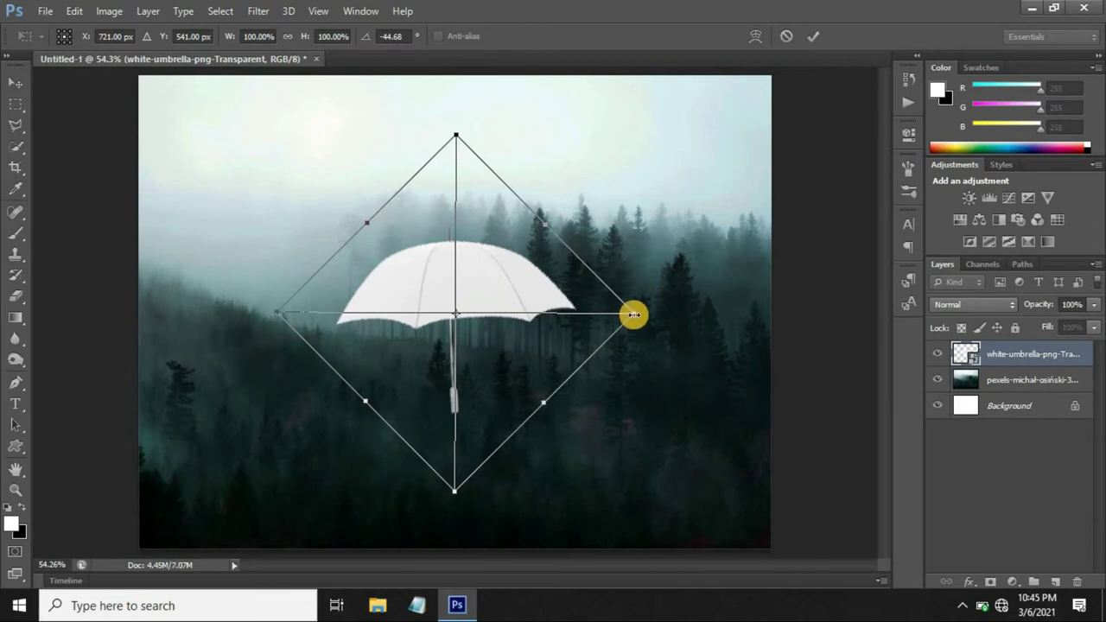
{"action": "left_click_drag", "start_coordinate": [633, 315], "coordinate": [539, 308]}
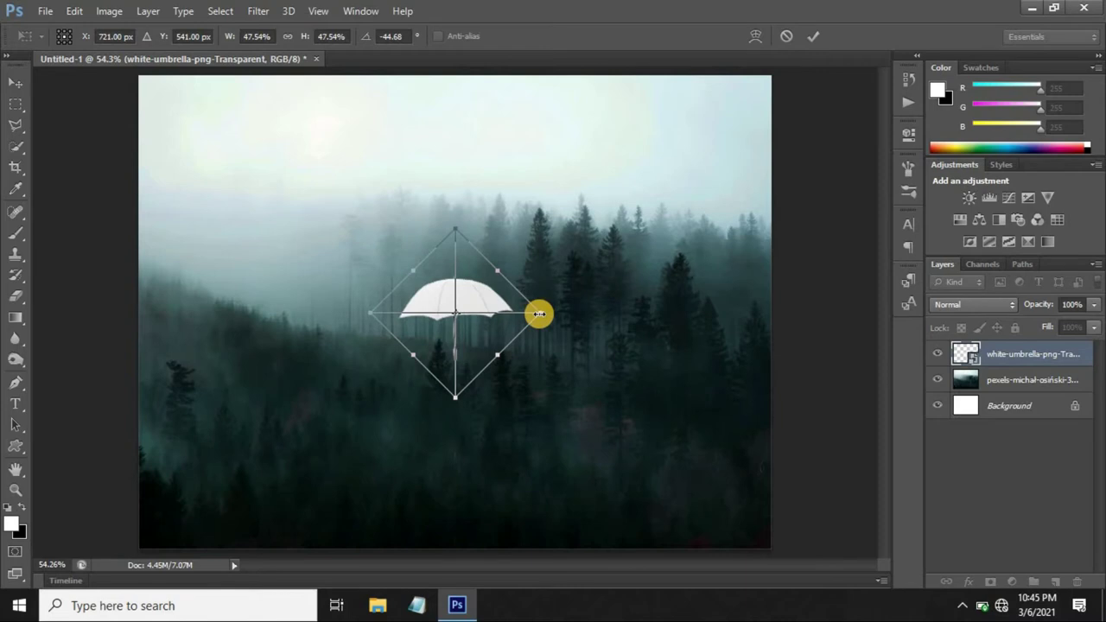
{"action": "left_click_drag", "start_coordinate": [539, 313], "coordinate": [536, 310]}
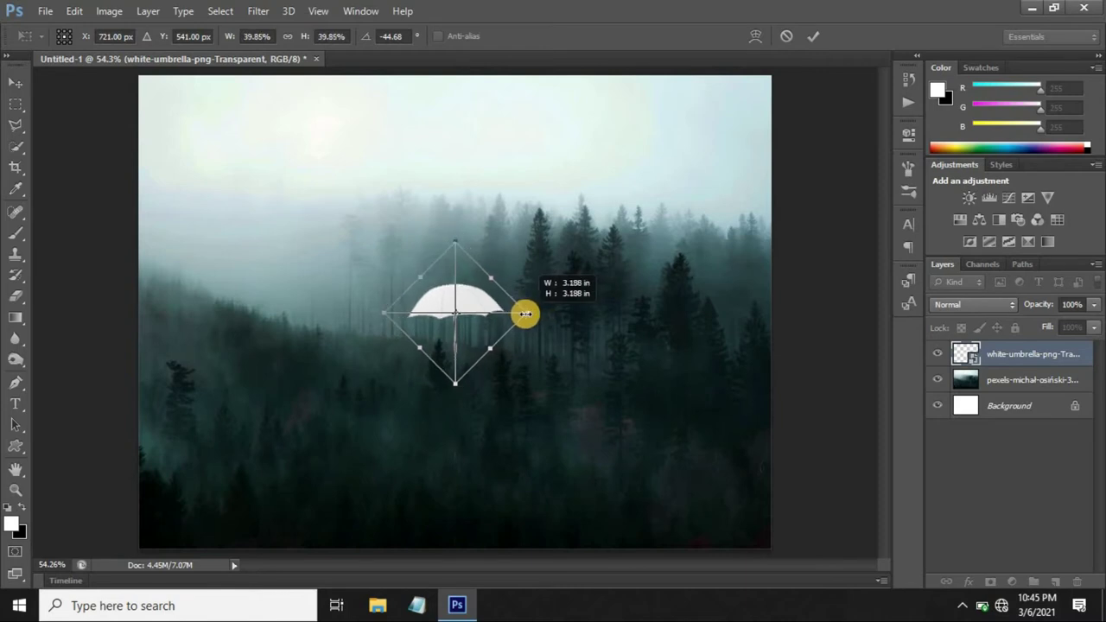
Step: Move the umbrella to the forest's lower left and enlarge it to about 44%
{"action": "key", "text": "Return"}
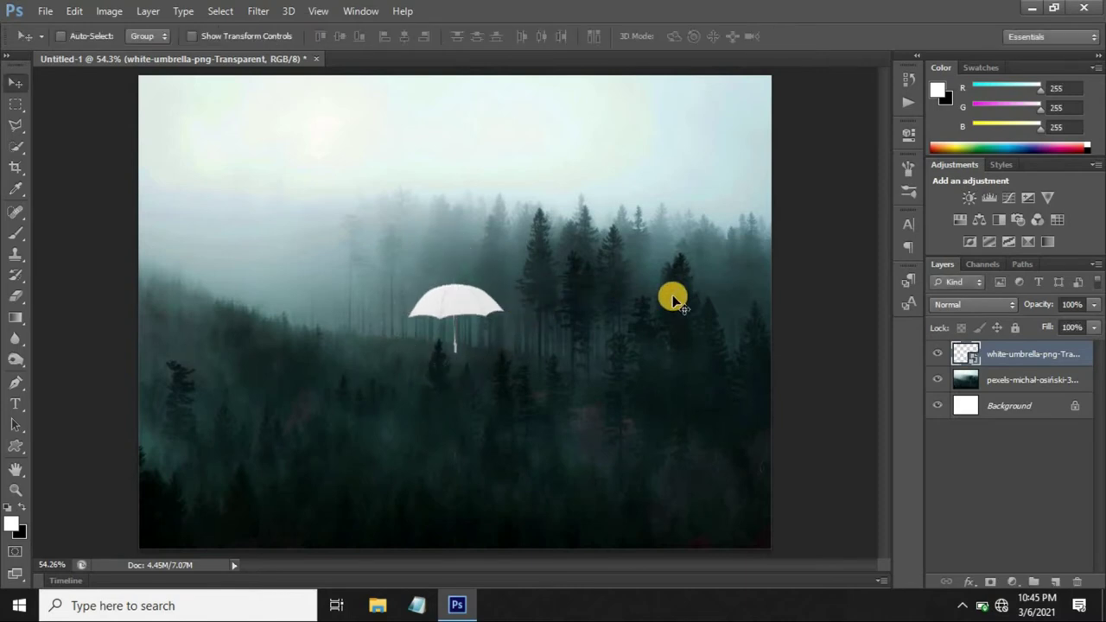
{"action": "mouse_move", "coordinate": [430, 333]}
{"action": "left_mouse_down"}
{"action": "mouse_move", "coordinate": [380, 361]}
{"action": "mouse_move", "coordinate": [226, 377]}
{"action": "left_mouse_up"}
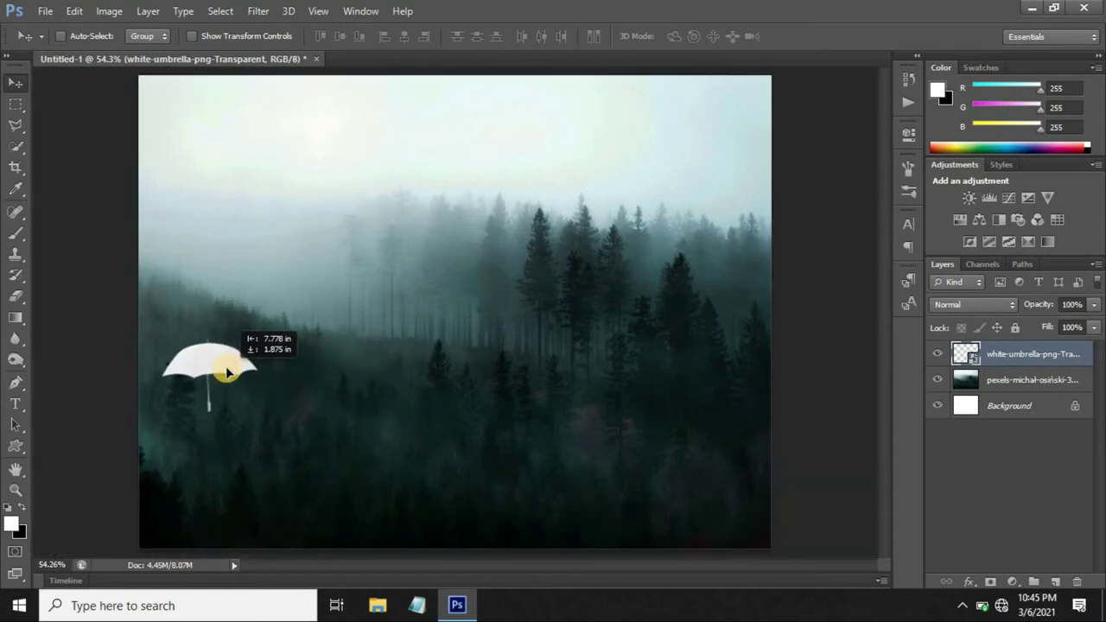
{"action": "left_click_drag", "start_coordinate": [226, 376], "coordinate": [225, 370]}
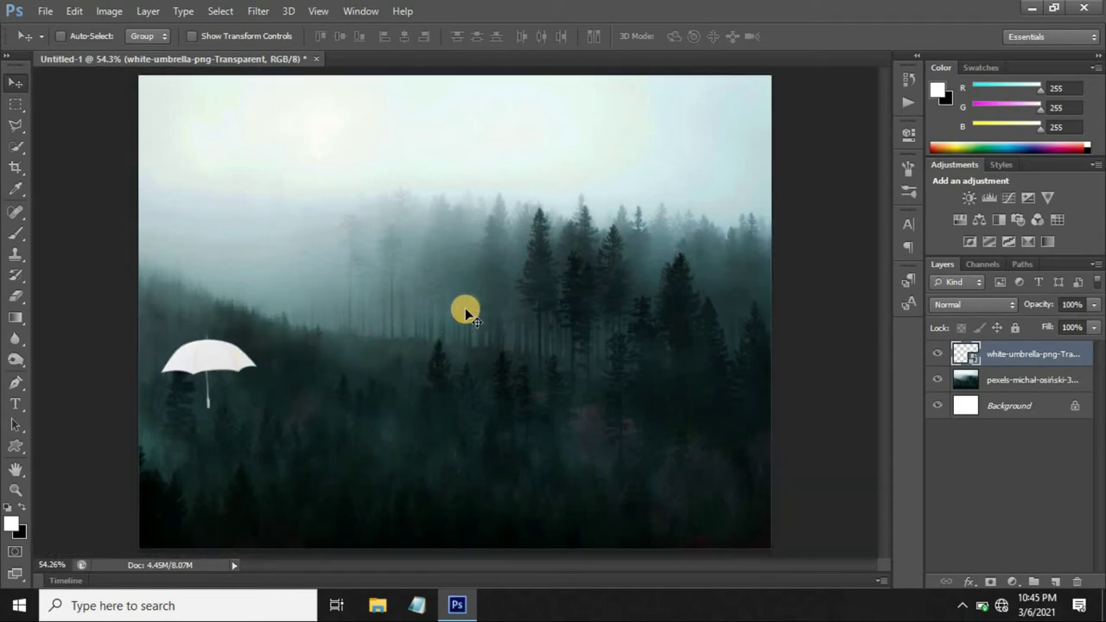
{"action": "key", "text": "ctrl+t"}
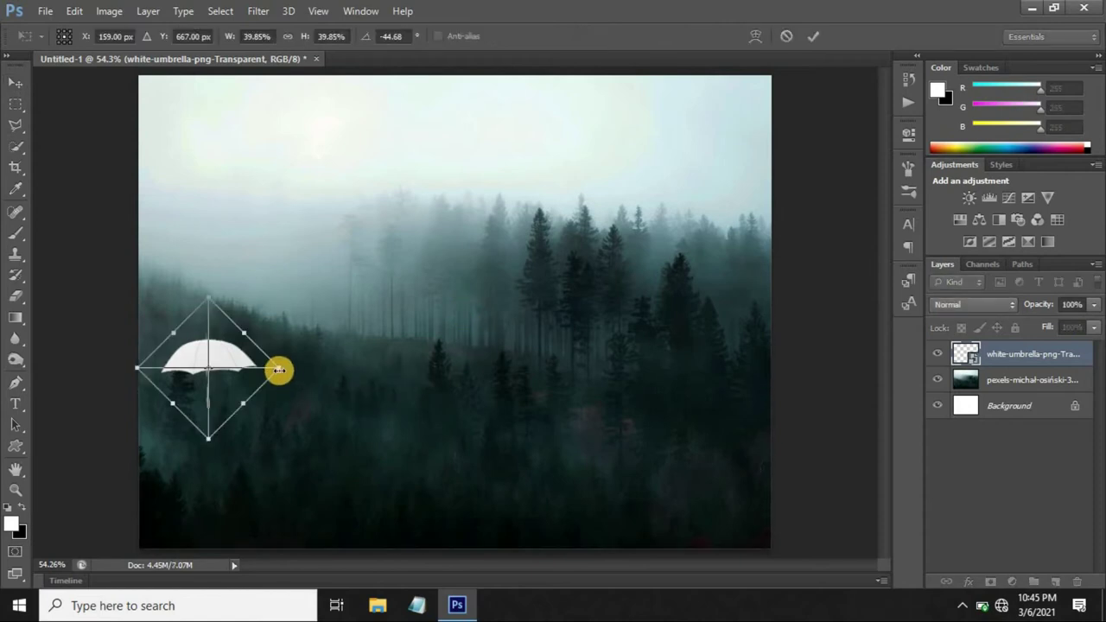
{"action": "left_click_drag", "start_coordinate": [282, 371], "coordinate": [289, 372]}
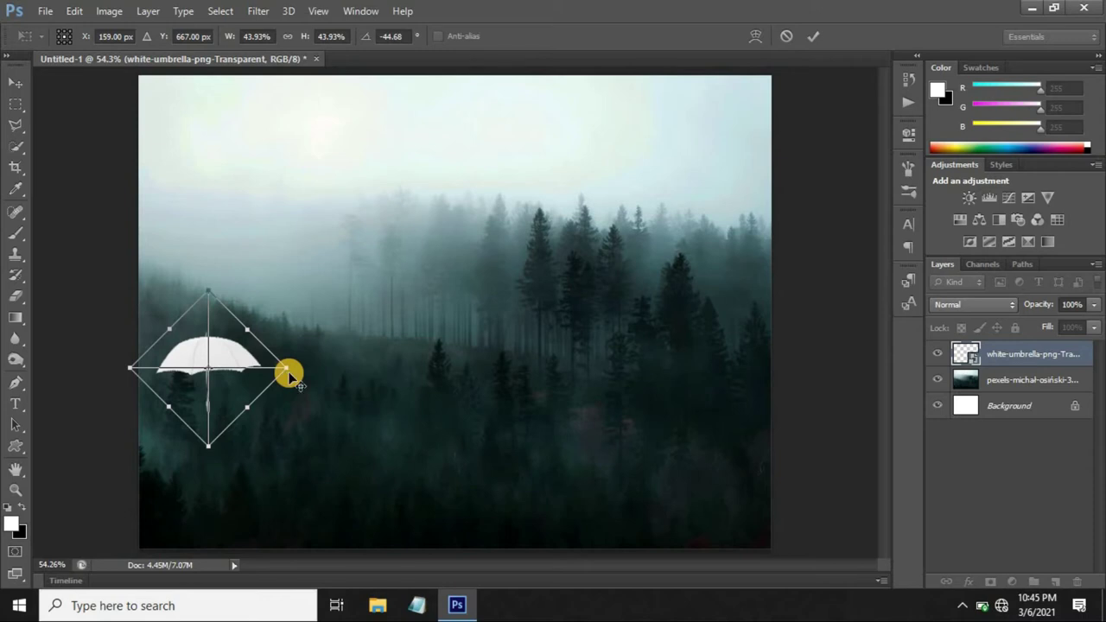
{"action": "key", "text": "Return"}
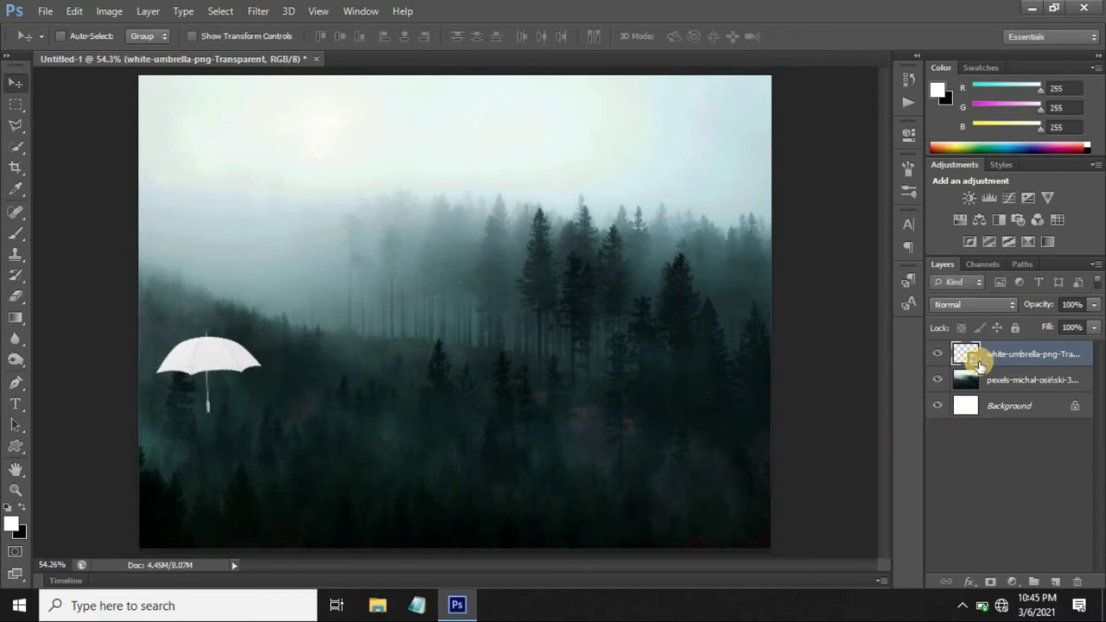
Step: Rasterize the umbrella layer and duplicate it
{"action": "right_click", "coordinate": [992, 356]}
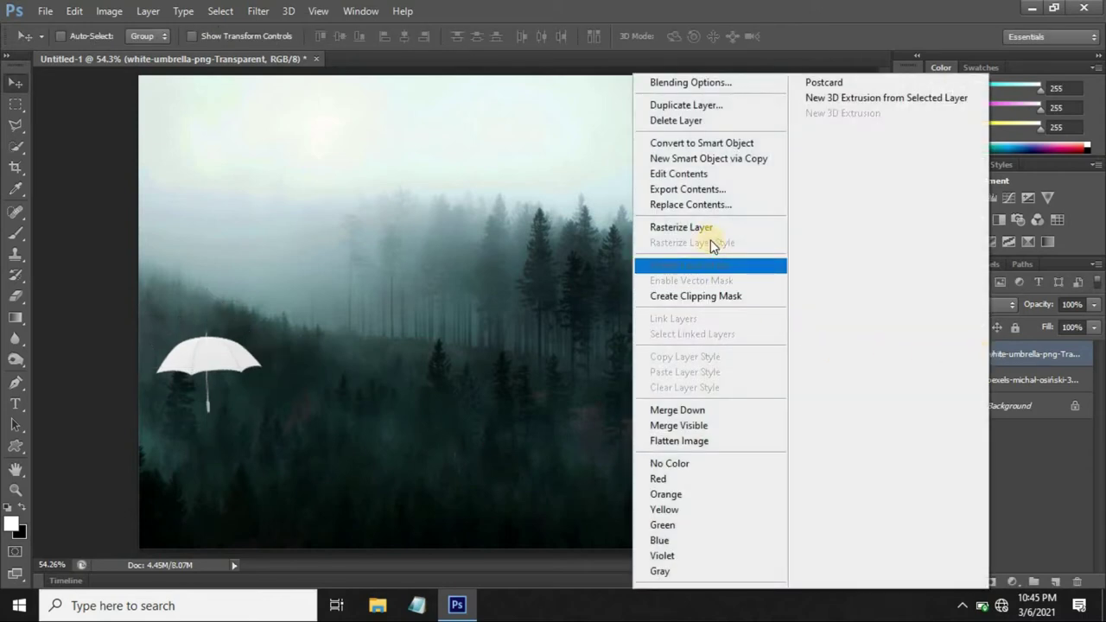
{"action": "left_click", "coordinate": [711, 227]}
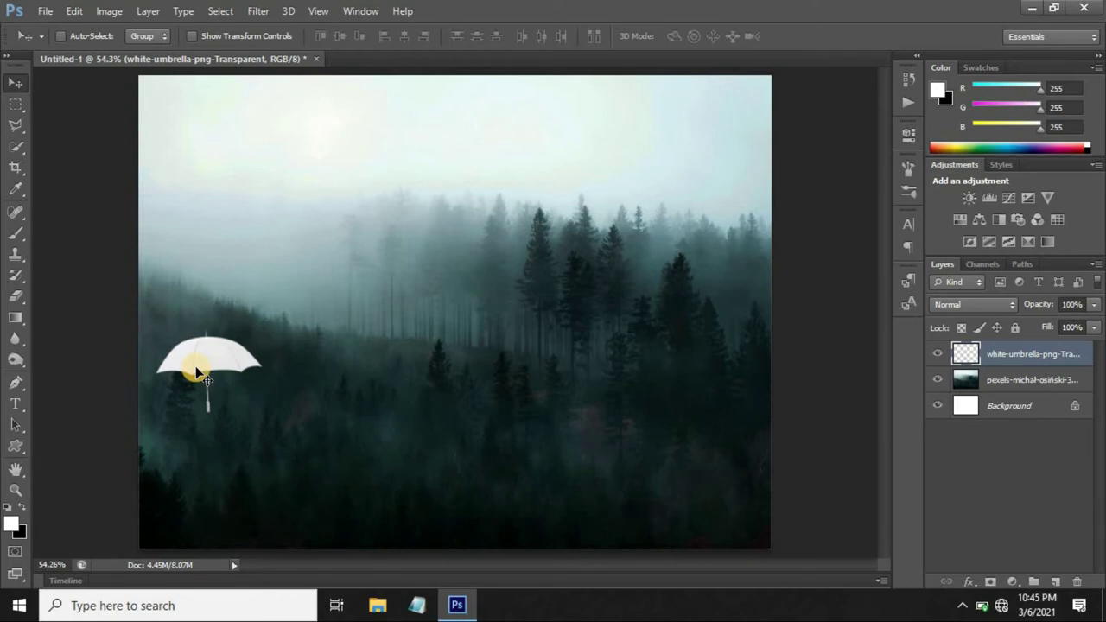
{"action": "key", "text": "ctrl+j"}
Step: Arrange duplicated umbrellas in a diagonal line rising toward the upper right
{"action": "left_click_drag", "start_coordinate": [207, 367], "coordinate": [341, 377]}
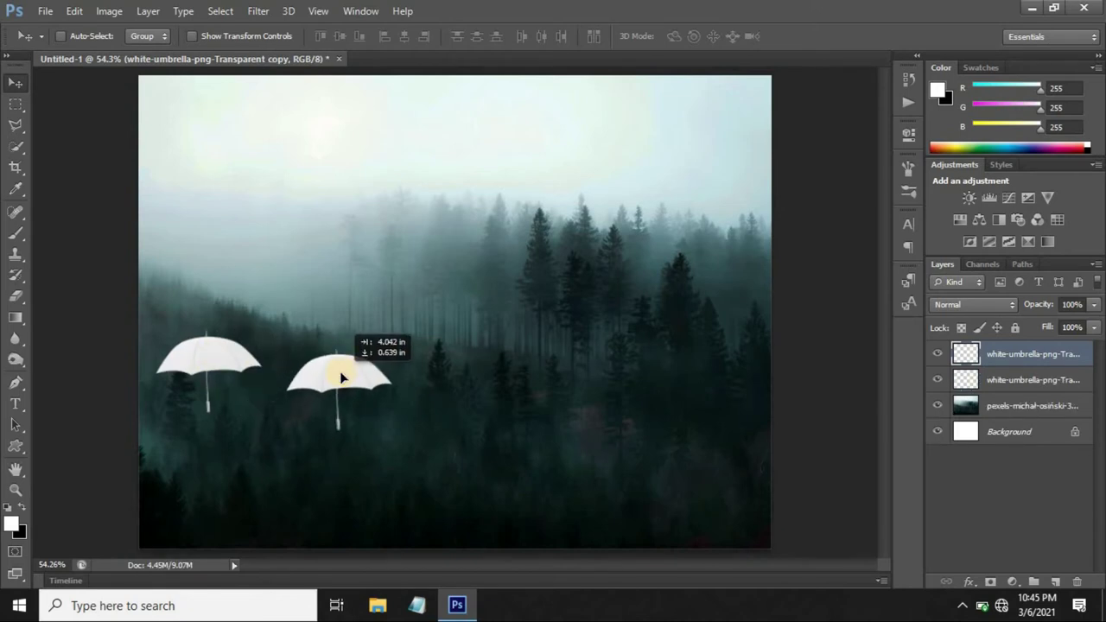
{"action": "left_click_drag", "start_coordinate": [341, 378], "coordinate": [344, 383]}
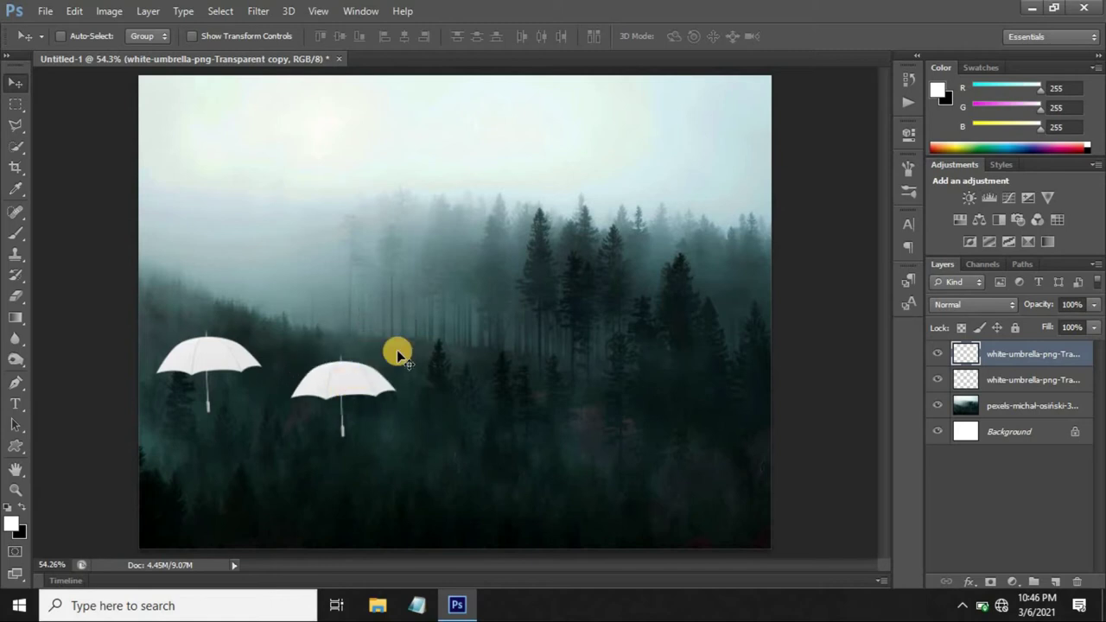
{"action": "key", "text": "ctrl+j"}
{"action": "mouse_move", "coordinate": [367, 383]}
{"action": "left_mouse_down"}
{"action": "mouse_move", "coordinate": [634, 313]}
{"action": "mouse_move", "coordinate": [747, 242]}
{"action": "left_mouse_up"}
{"action": "key", "text": "ctrl+j"}
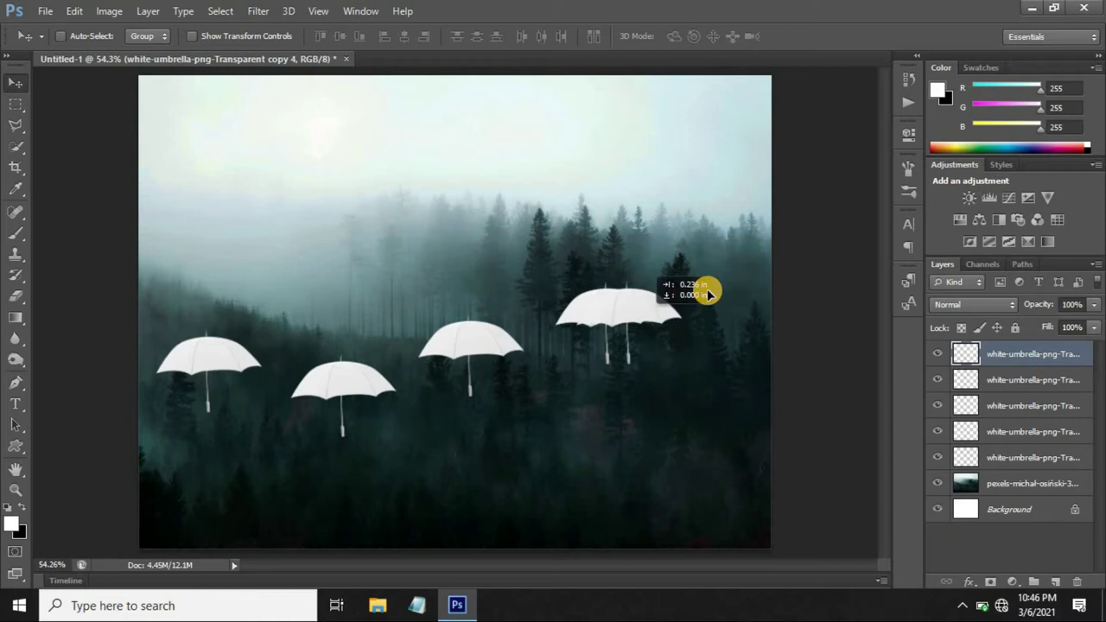
{"action": "key", "text": "shift+Right"}
{"action": "key", "text": "shift+Right"}
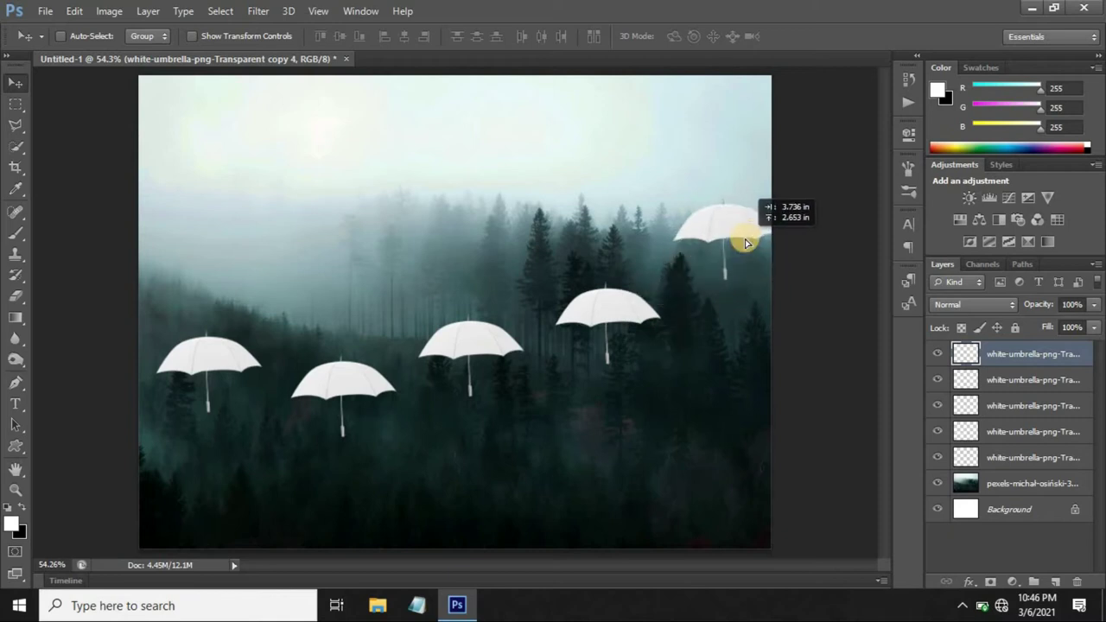
Step: Place the standing35 man-in-plaid image onto the canvas
{"action": "left_click", "coordinate": [42, 12]}
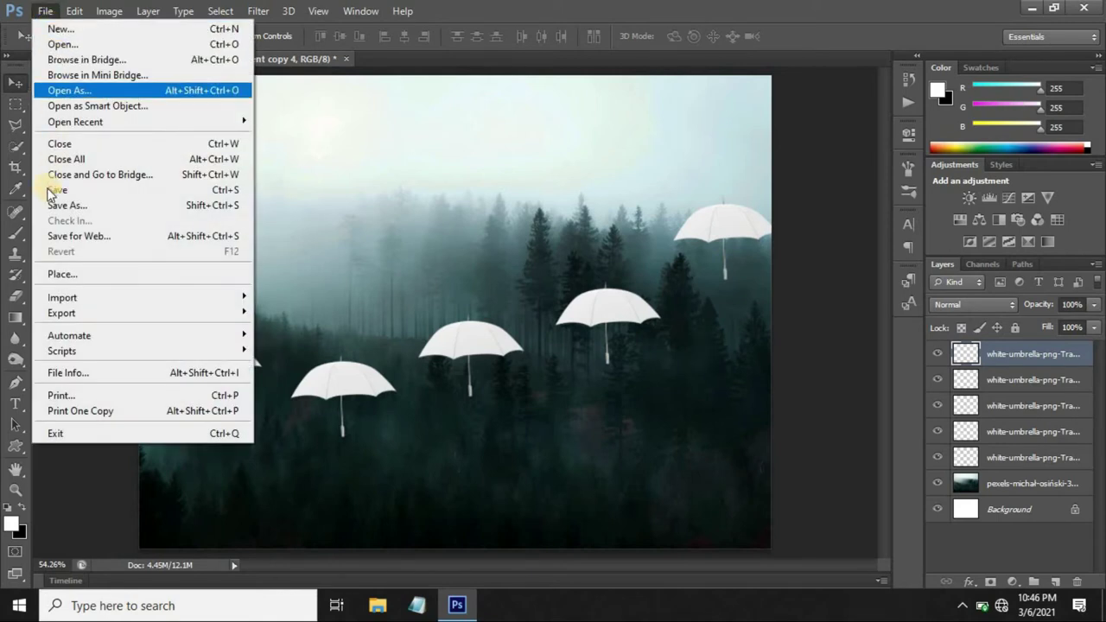
{"action": "left_click", "coordinate": [56, 274]}
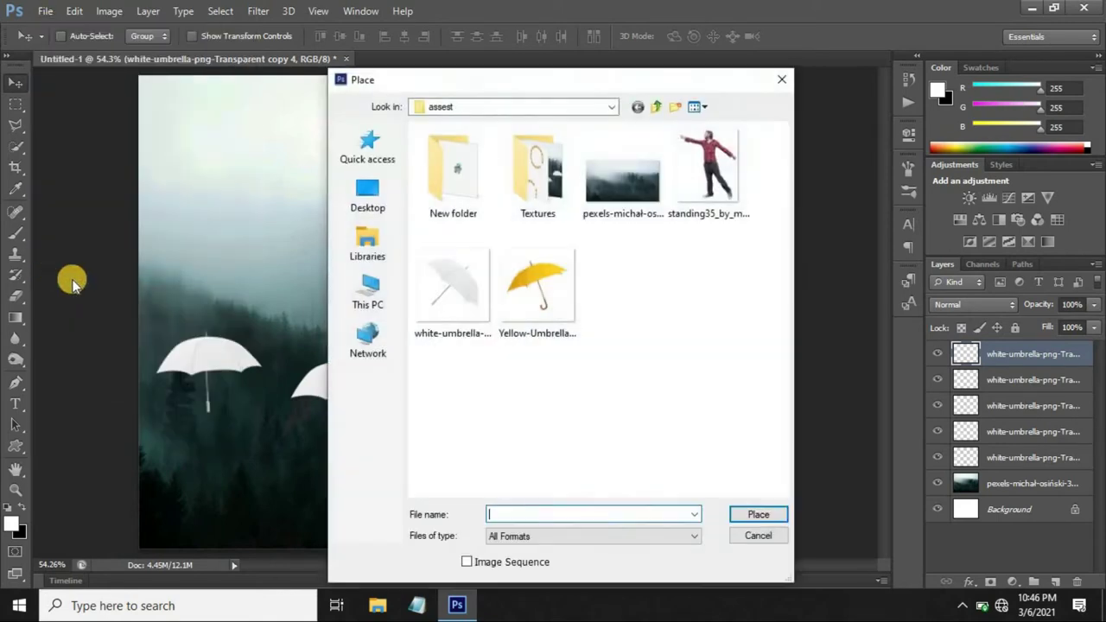
{"action": "left_click", "coordinate": [706, 173]}
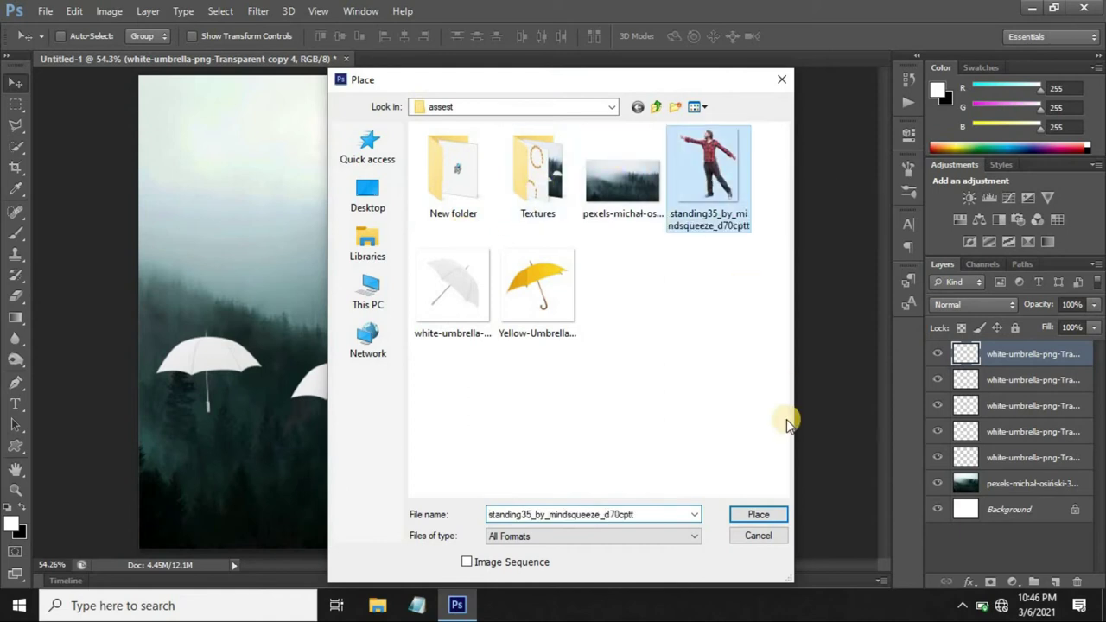
{"action": "left_click", "coordinate": [757, 514]}
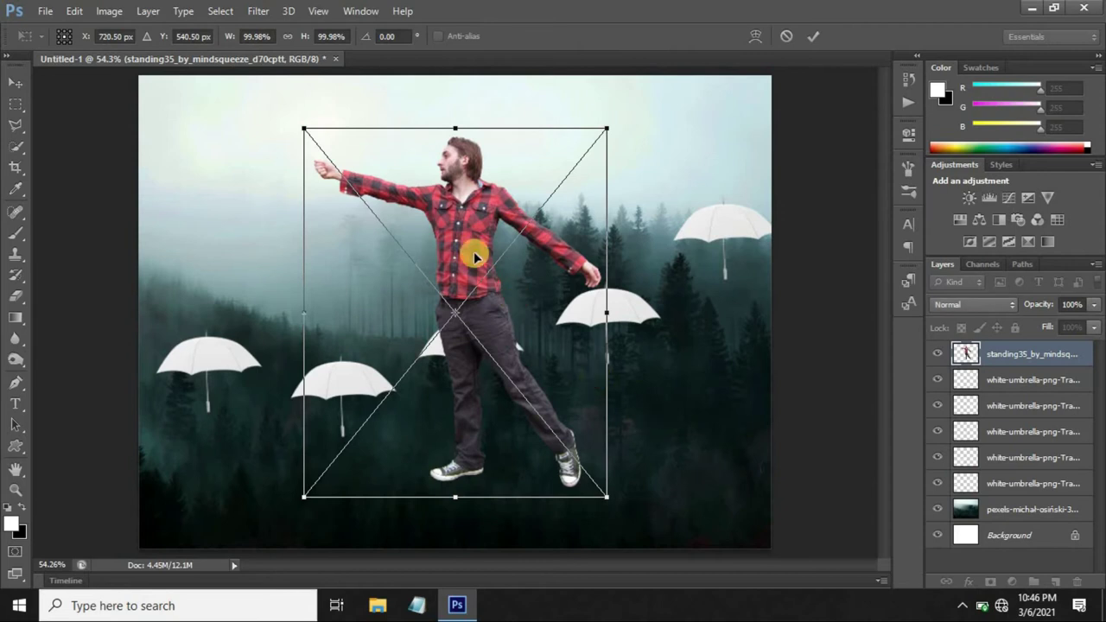
Step: Flip the man horizontally, scale him to about 47%, and stand him on the leftmost umbrella
{"action": "right_click", "coordinate": [454, 225]}
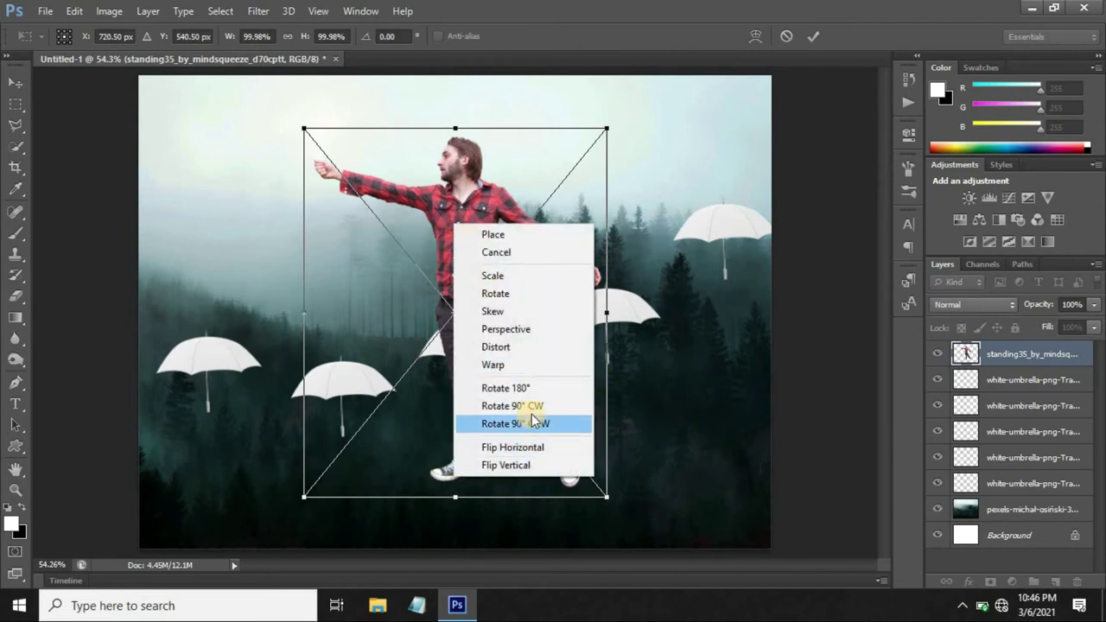
{"action": "left_click", "coordinate": [533, 449]}
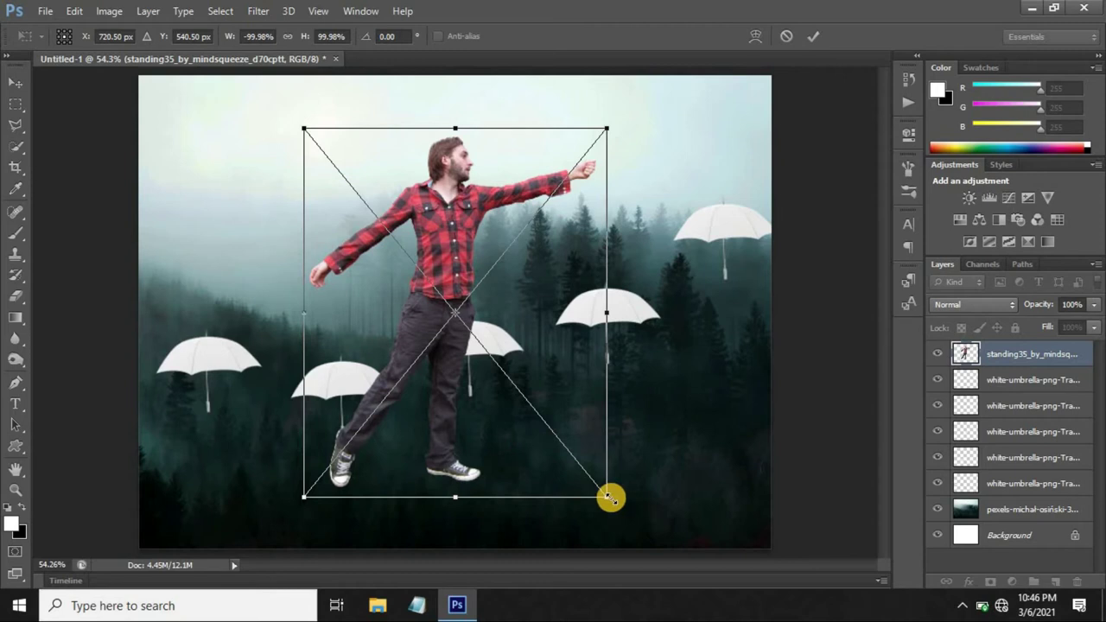
{"action": "left_click_drag", "start_coordinate": [608, 497], "coordinate": [525, 402]}
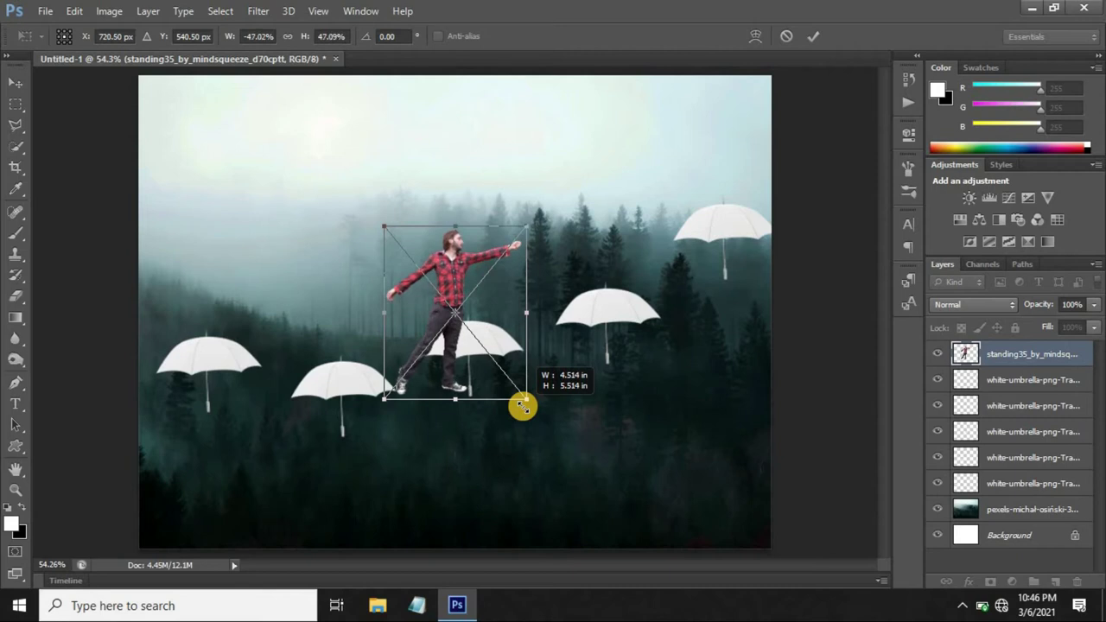
{"action": "left_click_drag", "start_coordinate": [414, 260], "coordinate": [229, 248]}
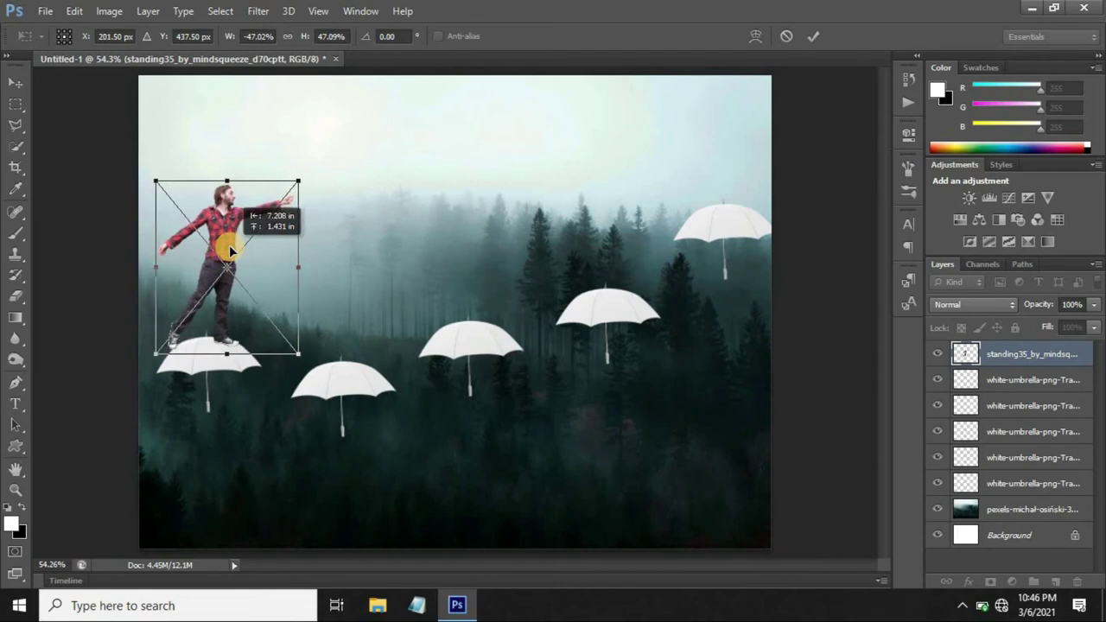
{"action": "left_click", "coordinate": [813, 36]}
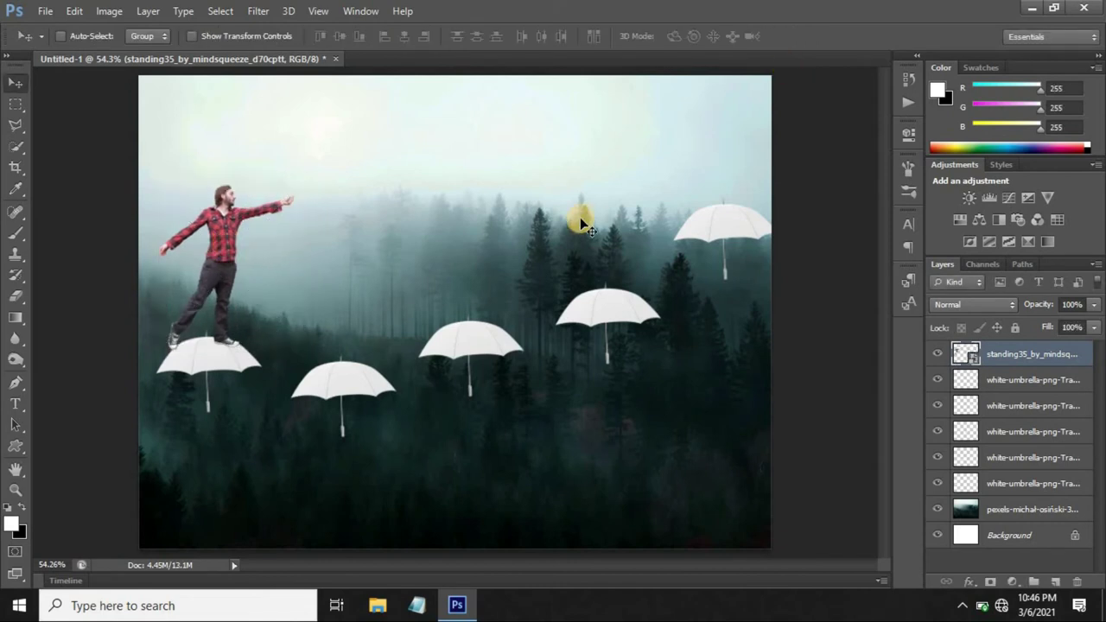
Step: Zoom to 100% on the man and rasterize his standing35 layer
{"action": "key", "text": "ctrl+plus"}
{"action": "key", "text": "ctrl+plus"}
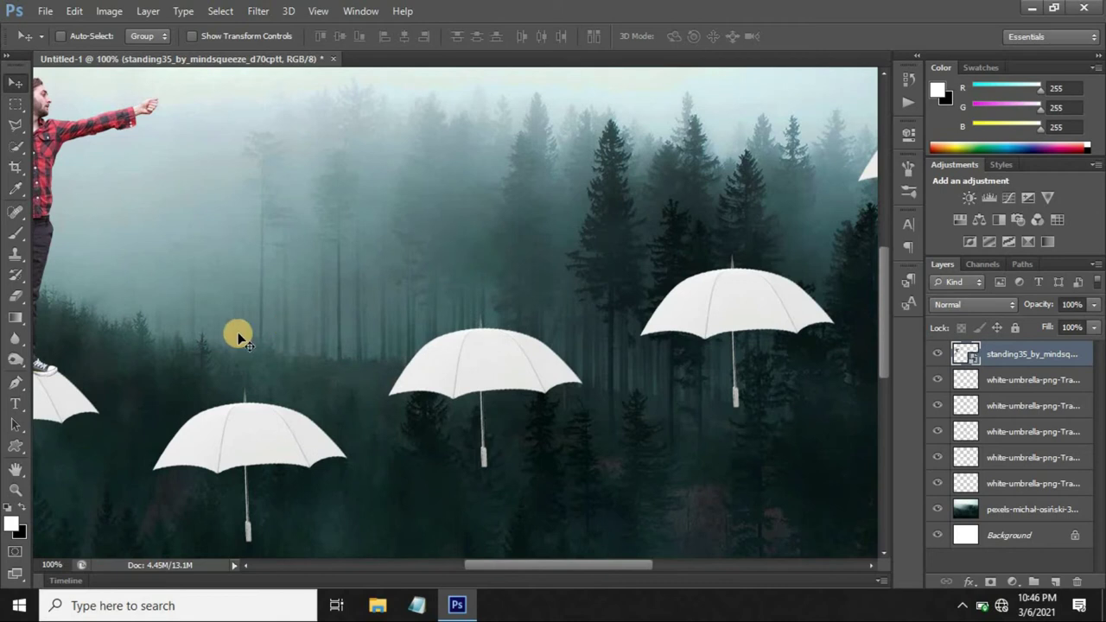
{"action": "left_click_drag", "start_coordinate": [222, 307], "coordinate": [440, 409]}
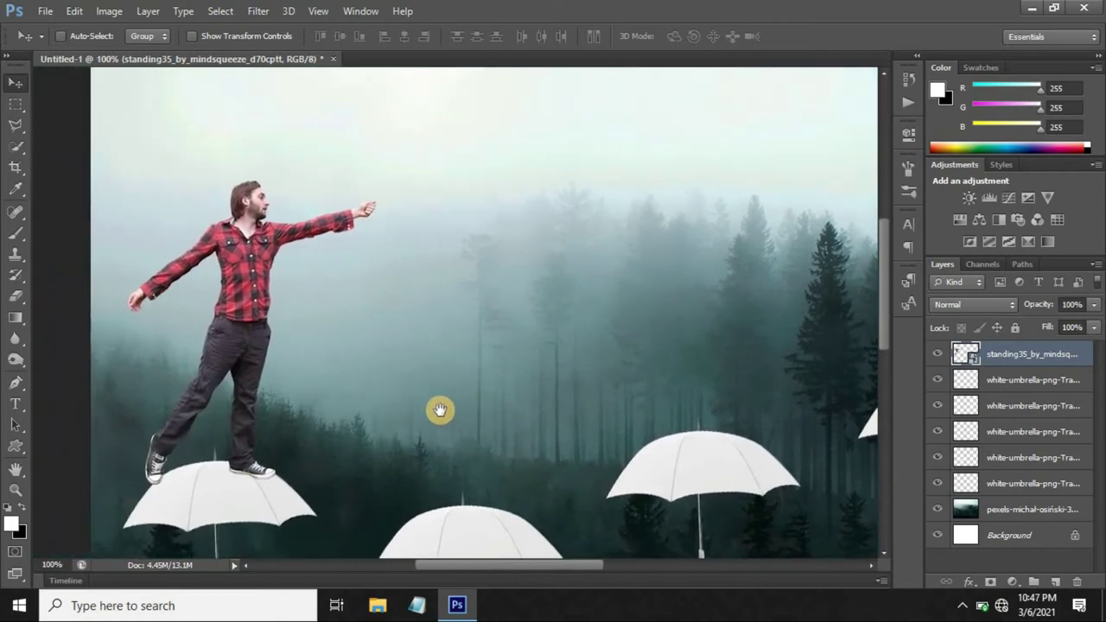
{"action": "right_click", "coordinate": [1021, 359]}
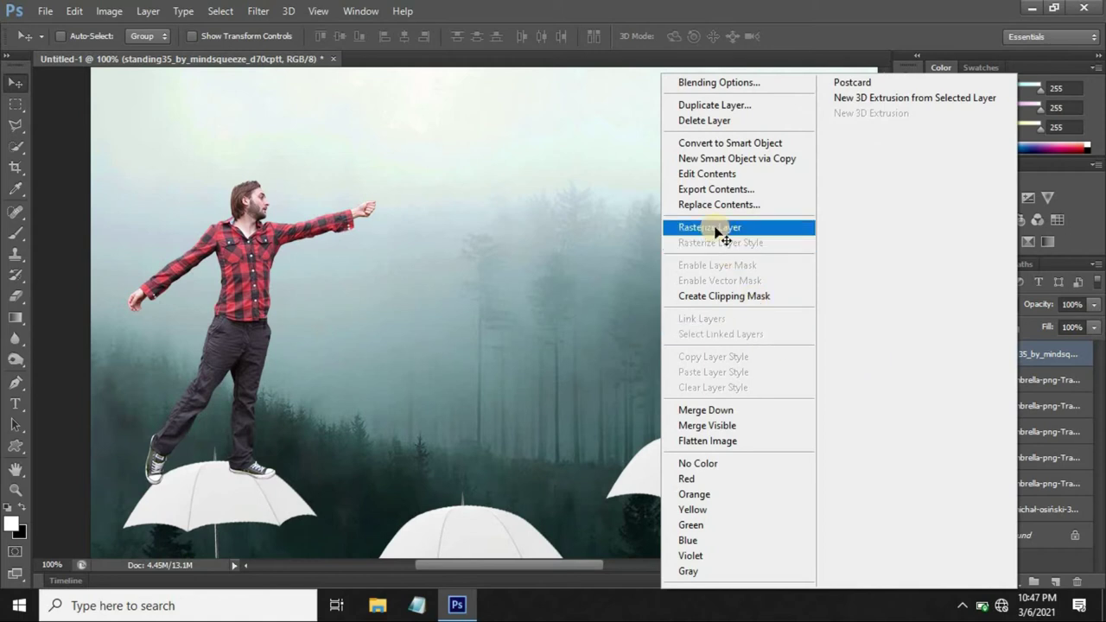
{"action": "left_click", "coordinate": [716, 229]}
Step: Apply Levels to the man with input levels 18 / 1.02 / 255
{"action": "left_click", "coordinate": [74, 10]}
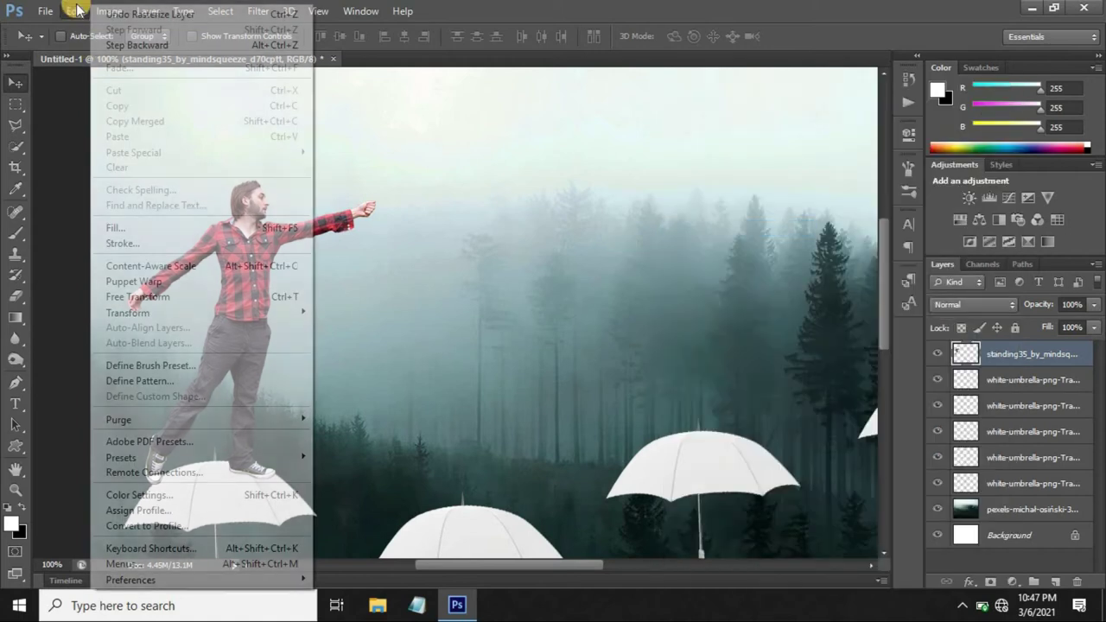
{"action": "left_click", "coordinate": [69, 91]}
{"action": "left_click", "coordinate": [109, 11]}
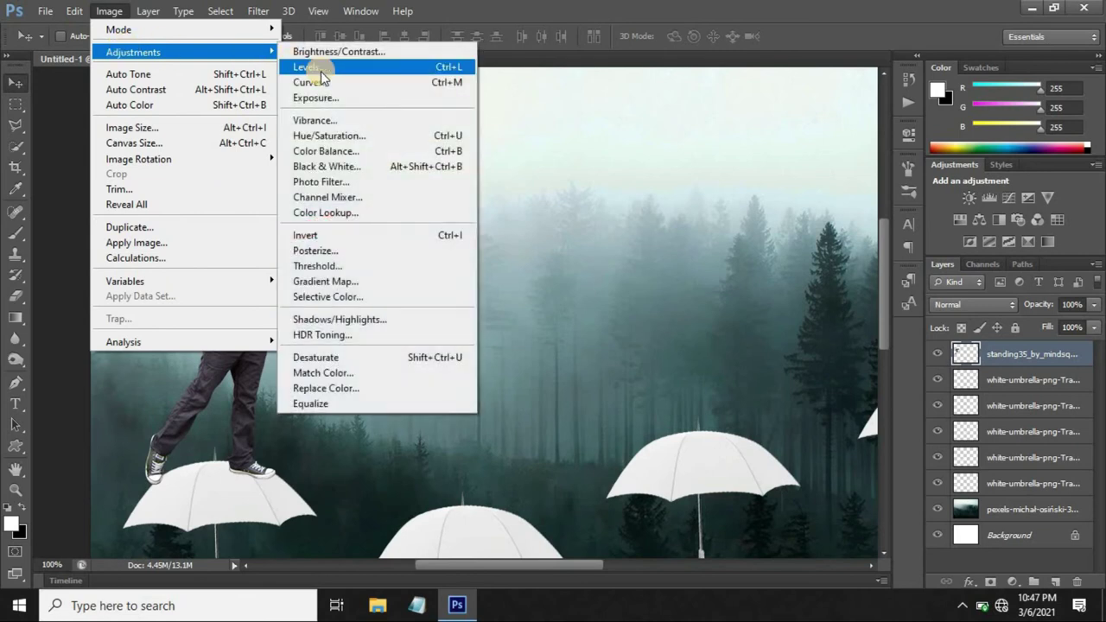
{"action": "left_click", "coordinate": [320, 70]}
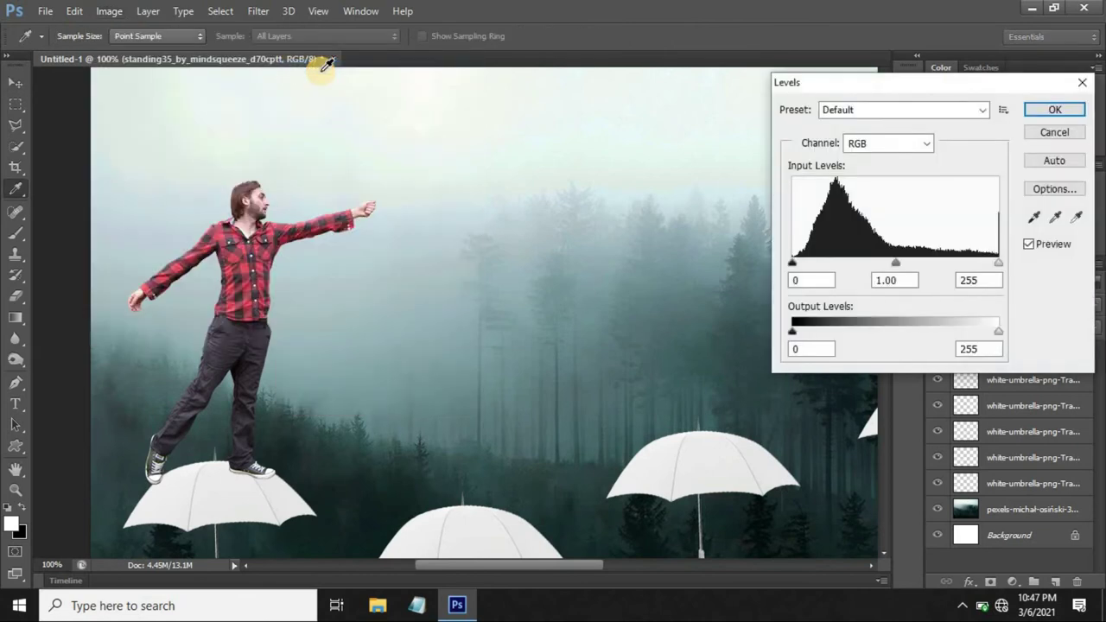
{"action": "left_click", "coordinate": [800, 279]}
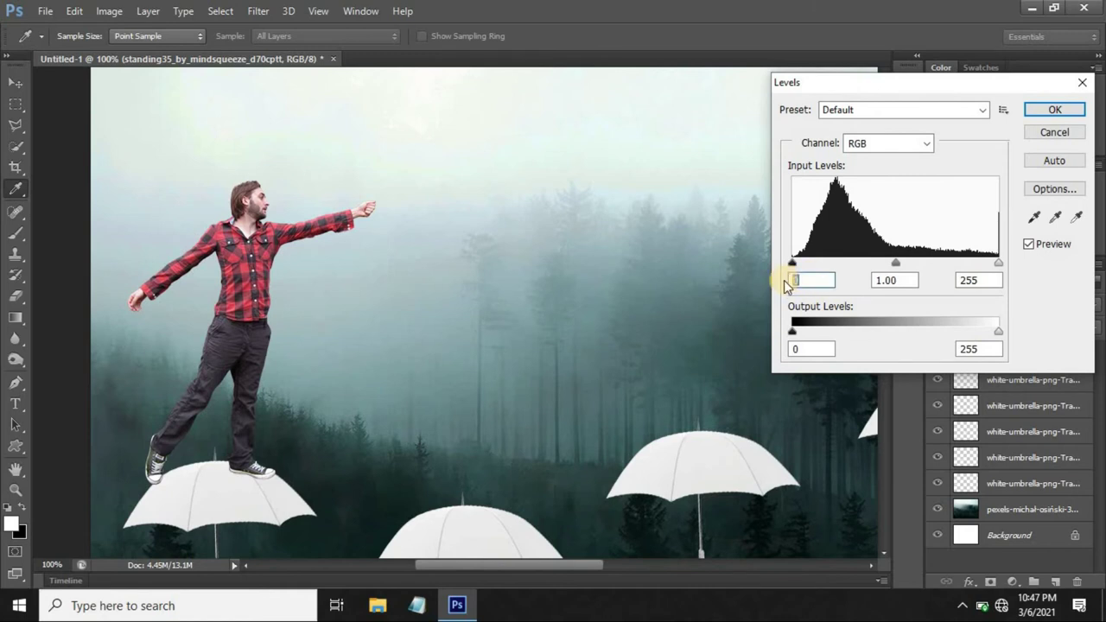
{"action": "type", "text": "18"}
{"action": "left_click", "coordinate": [898, 285]}
{"action": "type", "text": "1.02"}
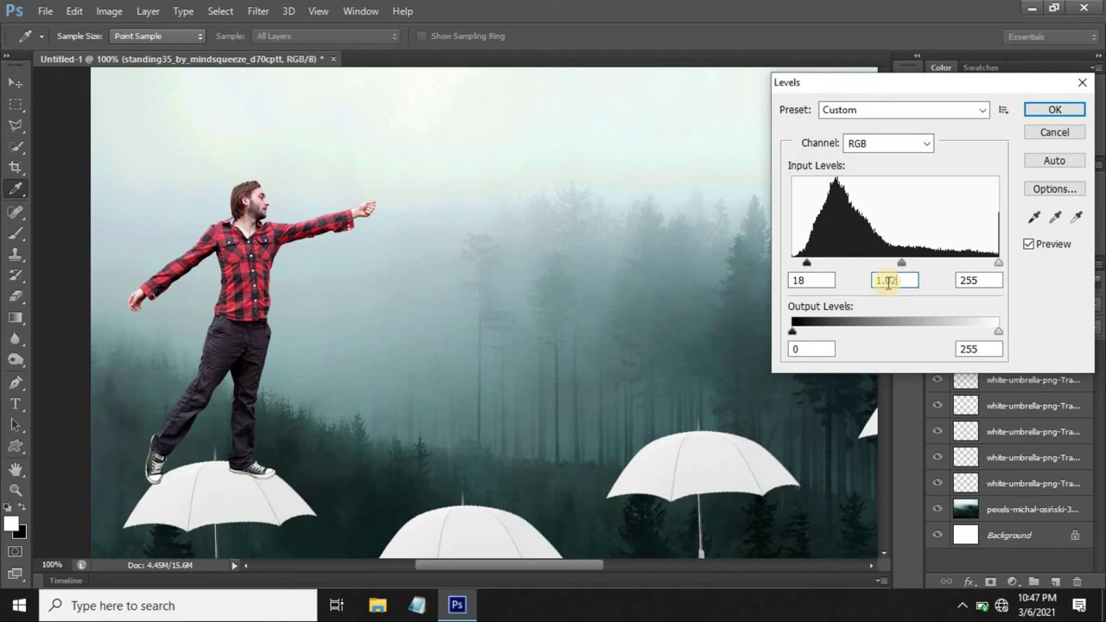
{"action": "left_click", "coordinate": [967, 280]}
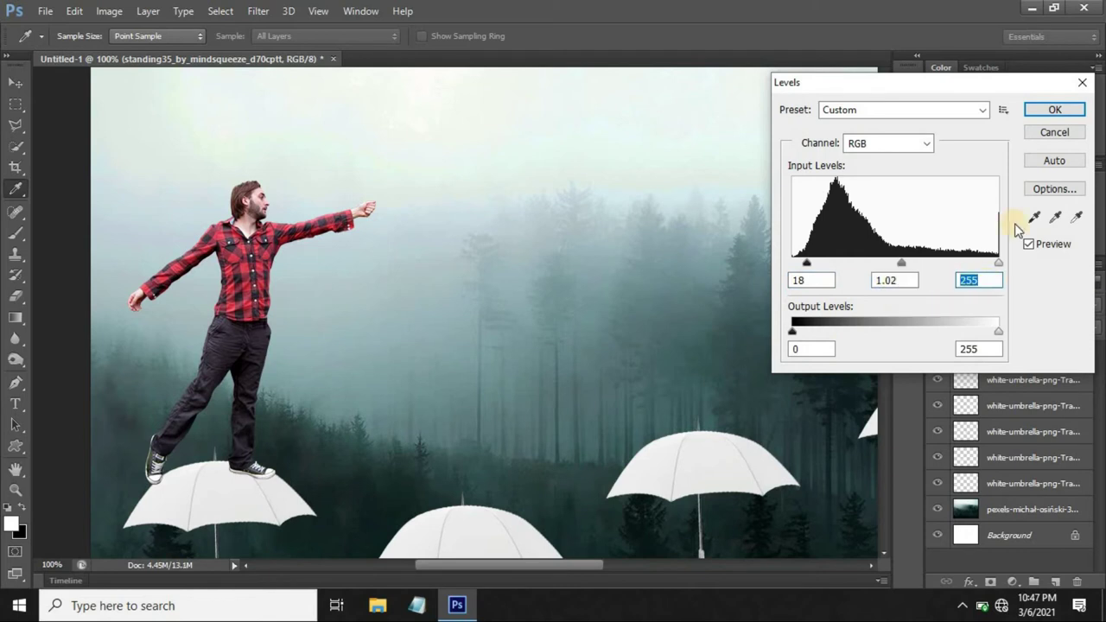
{"action": "left_click", "coordinate": [1054, 109]}
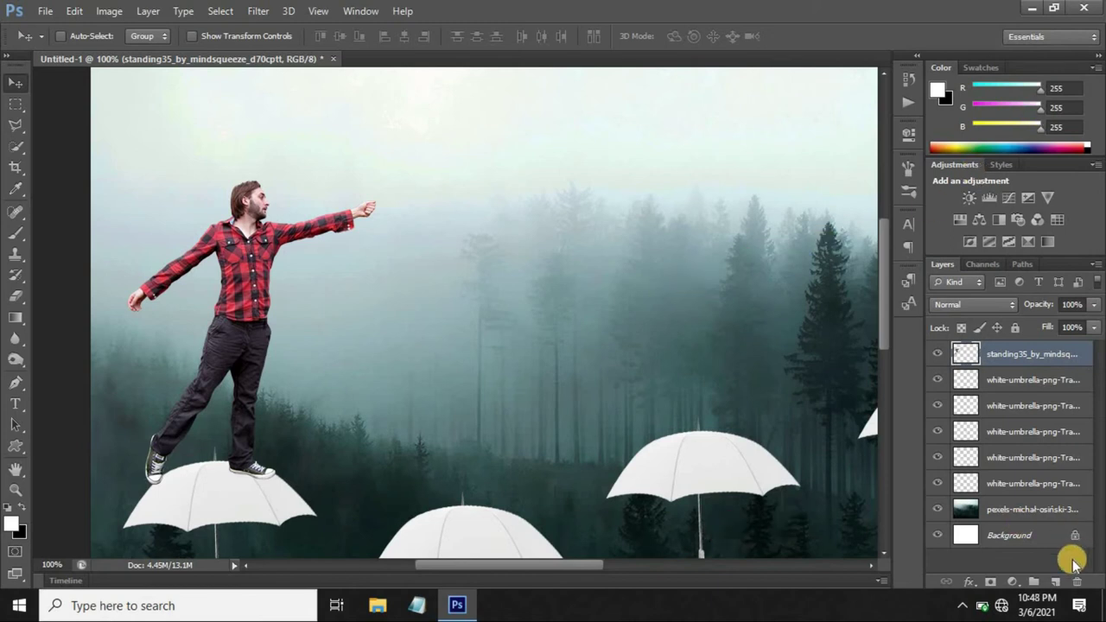
Step: On a new layer, paint a soft black brush dab under the man's shoe
{"action": "left_click_drag", "start_coordinate": [999, 356], "coordinate": [960, 378]}
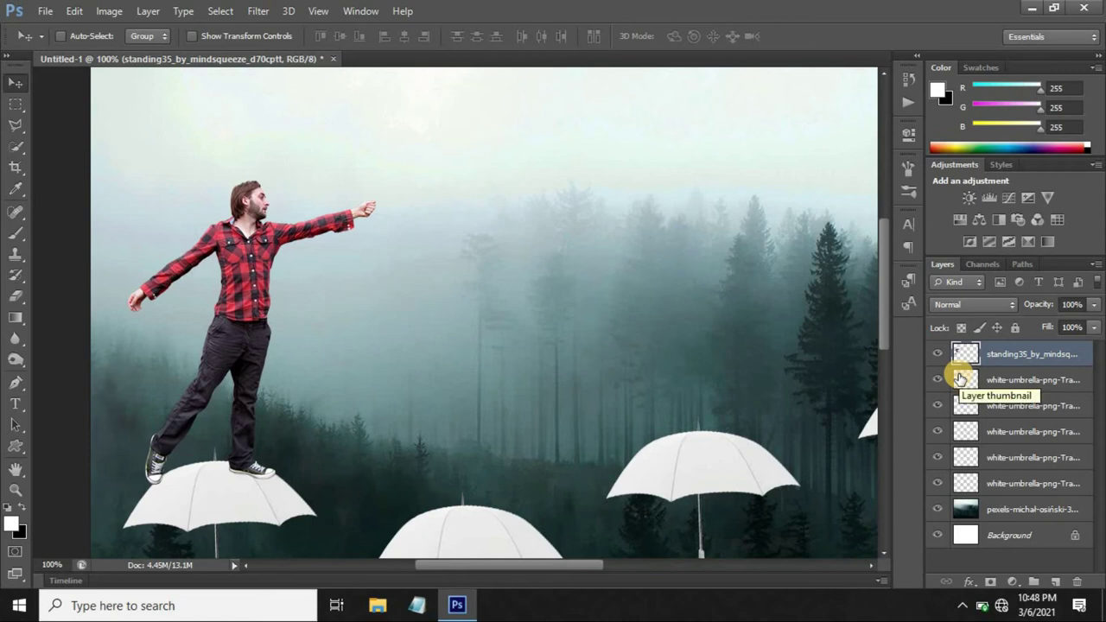
{"action": "left_click", "coordinate": [1056, 580]}
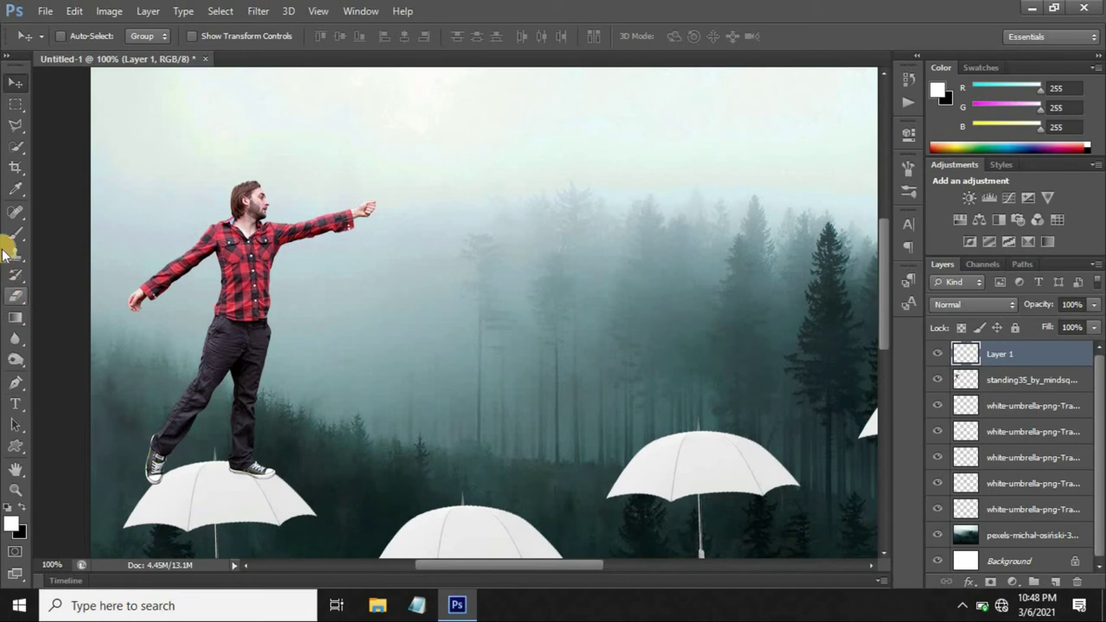
{"action": "left_click", "coordinate": [21, 508]}
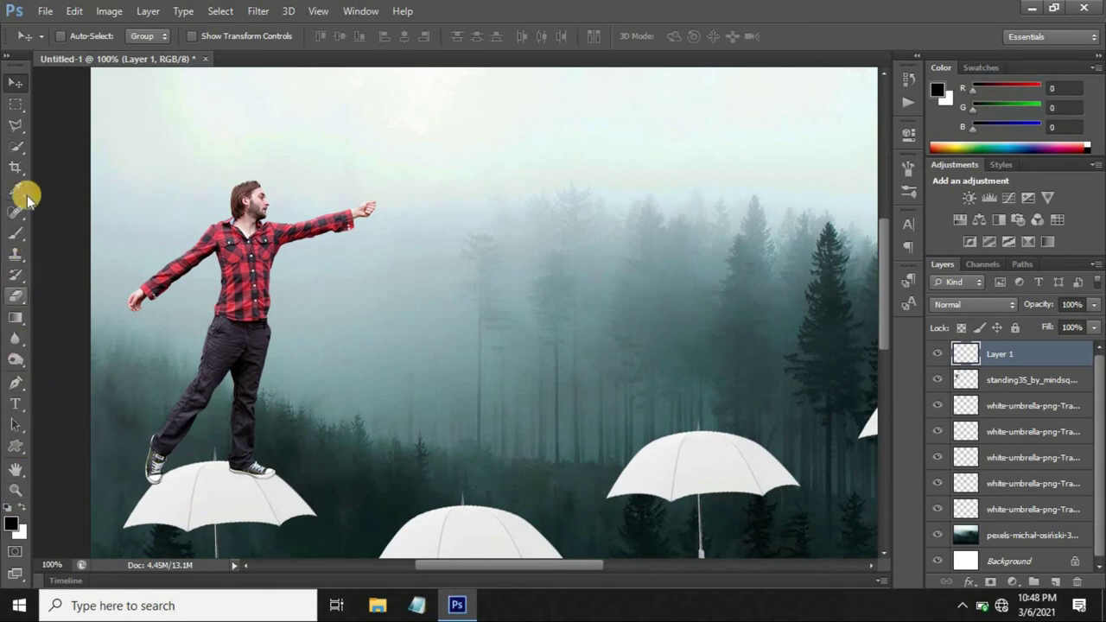
{"action": "left_click", "coordinate": [14, 234]}
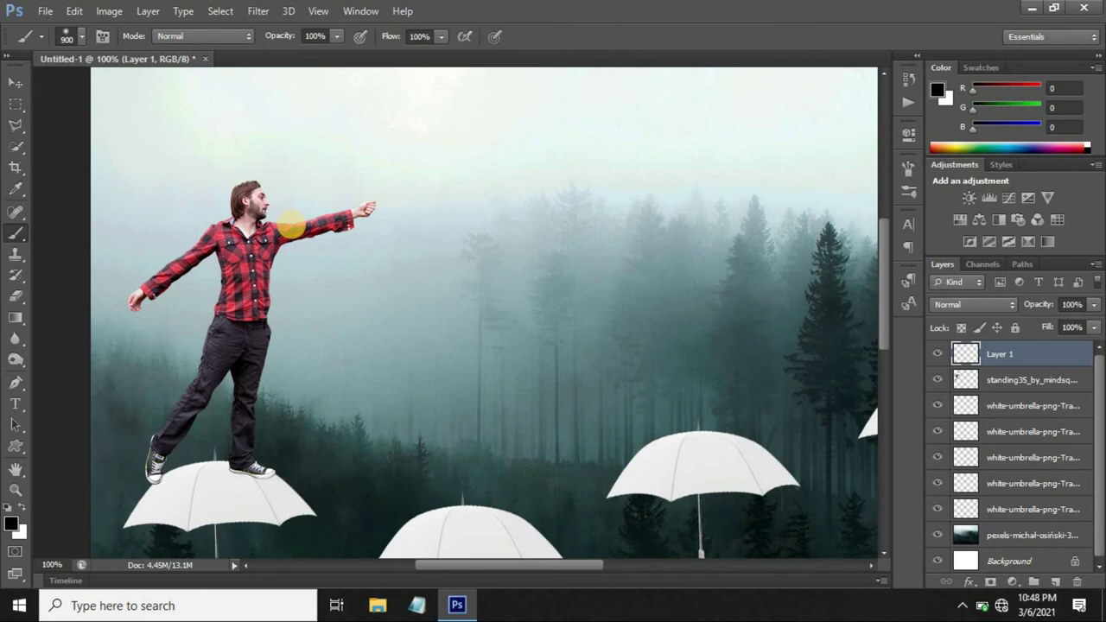
{"action": "key", "text": "bracketleft"}
{"action": "key", "text": "bracketleft"}
{"action": "key", "text": "bracketleft"}
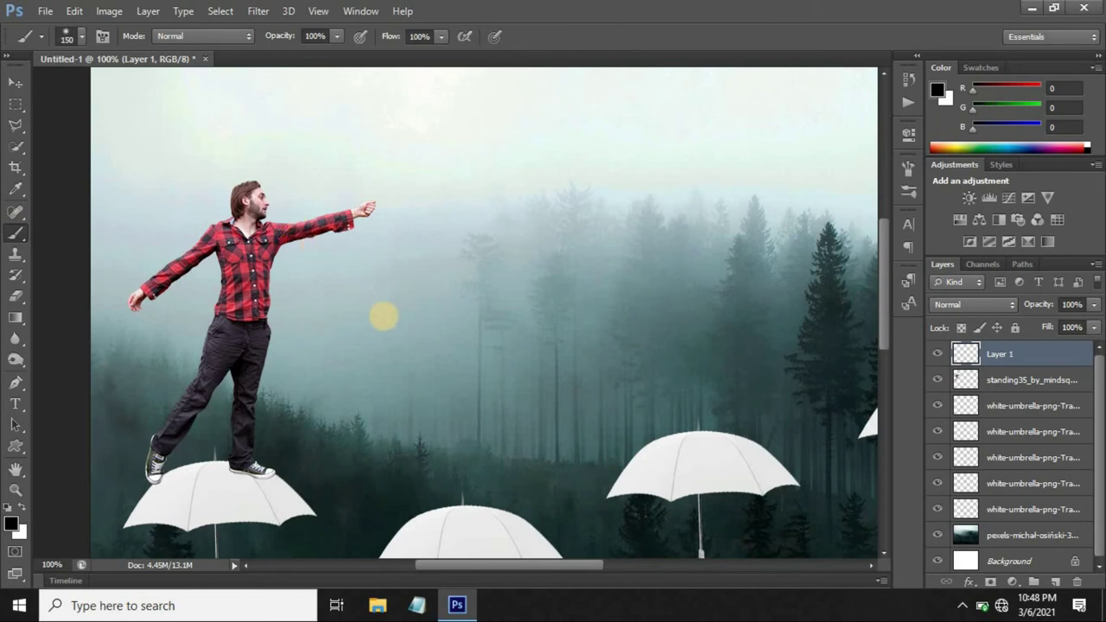
{"action": "key", "text": "bracketleft"}
{"action": "left_click", "coordinate": [241, 477]}
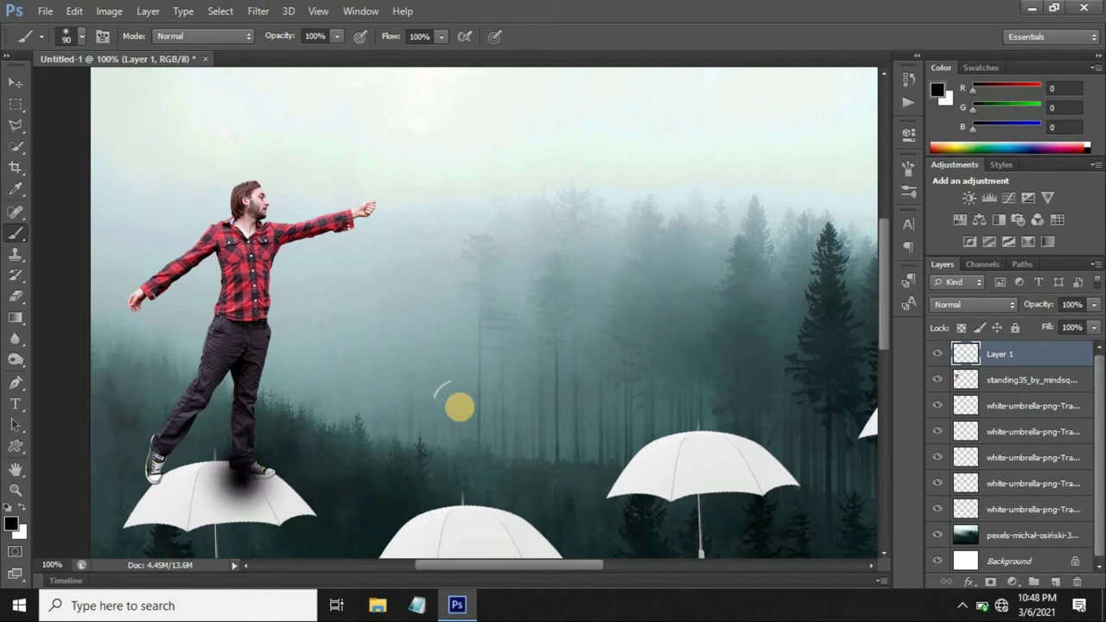
Step: Squash the shadow dab flat onto the umbrella surface
{"action": "key", "text": "ctrl+t"}
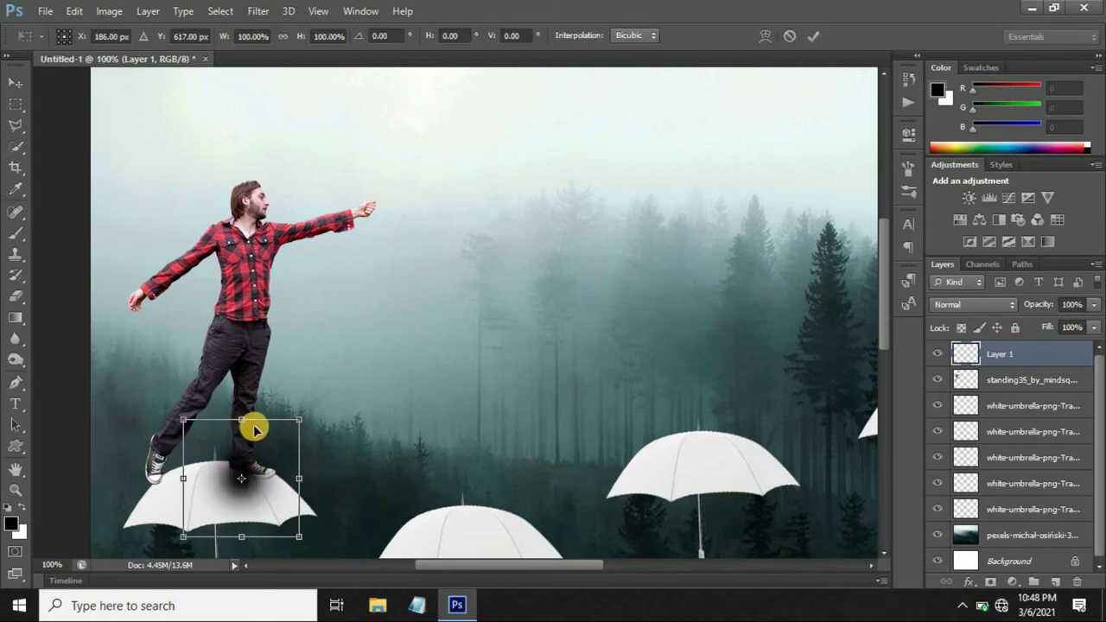
{"action": "left_click_drag", "start_coordinate": [241, 420], "coordinate": [241, 454]}
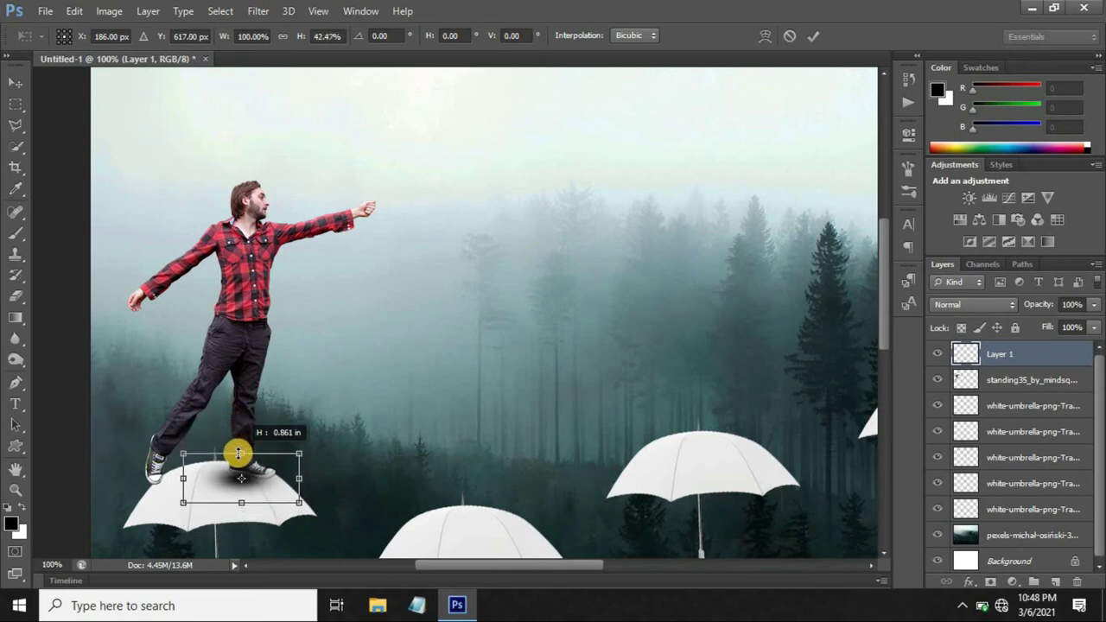
{"action": "left_click", "coordinate": [812, 37]}
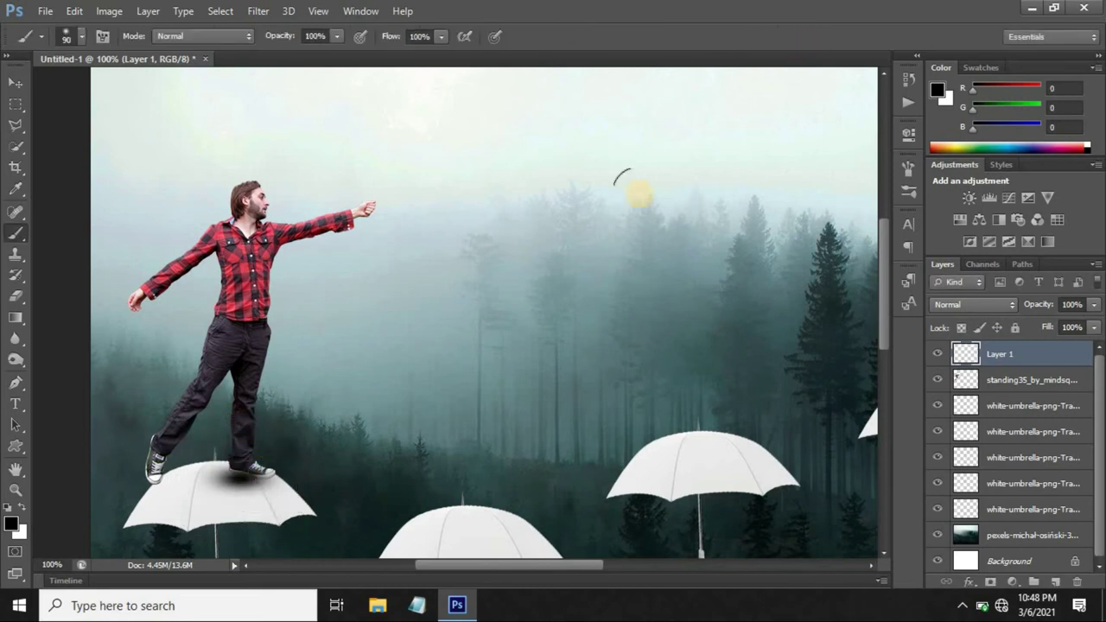
{"action": "left_click", "coordinate": [15, 83]}
Step: Tuck the shadow under the man's foot, move its layer below him, and set opacity to 82%
{"action": "left_click_drag", "start_coordinate": [248, 488], "coordinate": [241, 480]}
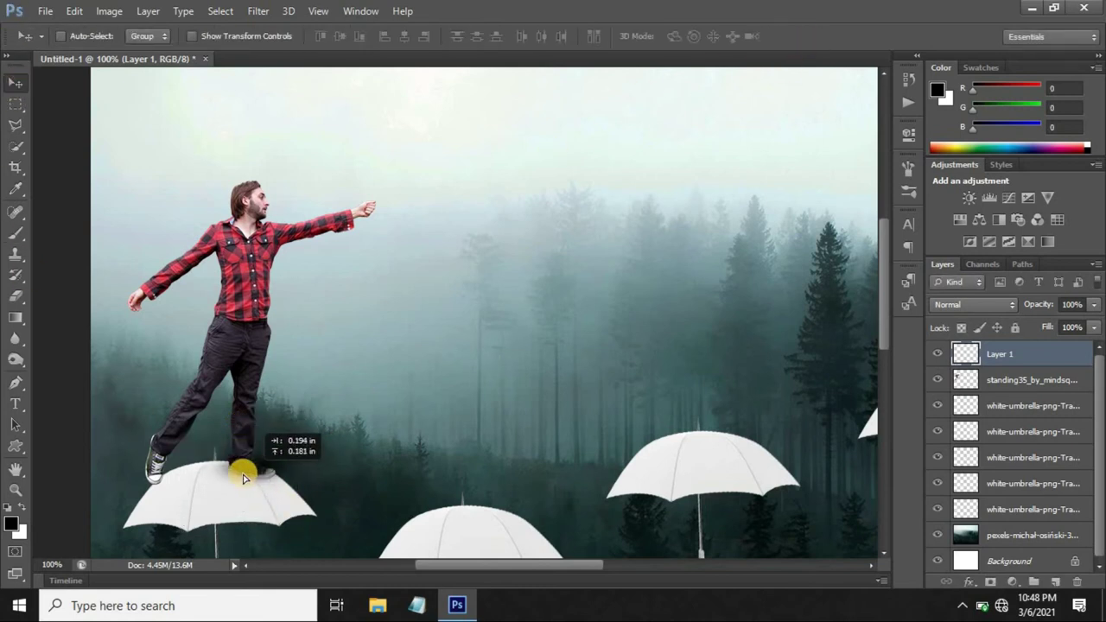
{"action": "left_click_drag", "start_coordinate": [1030, 358], "coordinate": [1024, 390]}
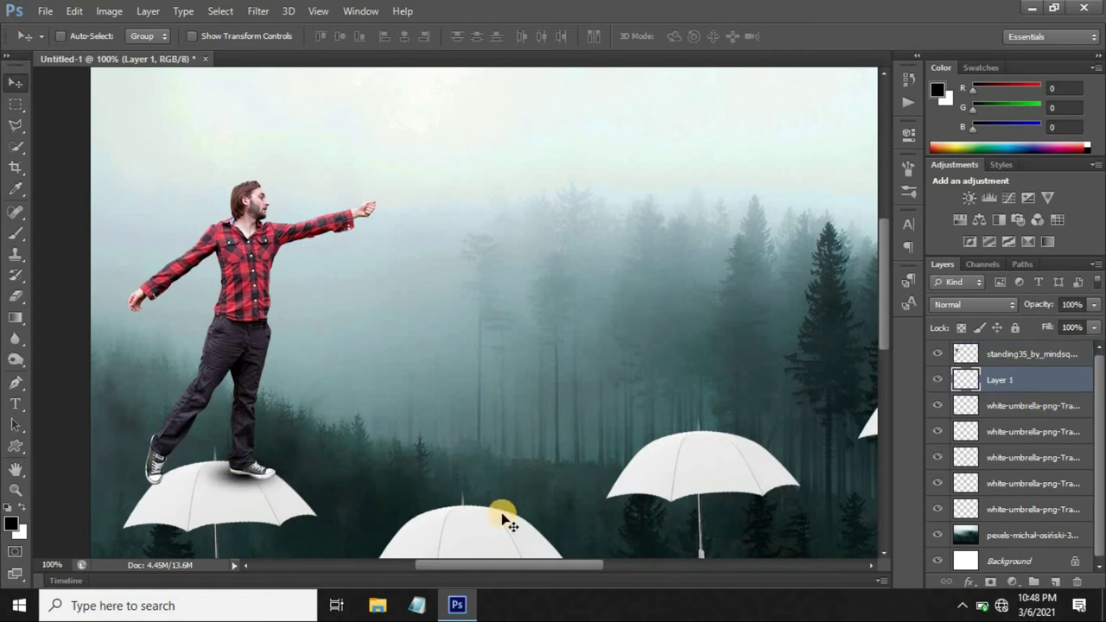
{"action": "left_click", "coordinate": [1093, 304]}
{"action": "left_click_drag", "start_coordinate": [1092, 326], "coordinate": [1077, 324]}
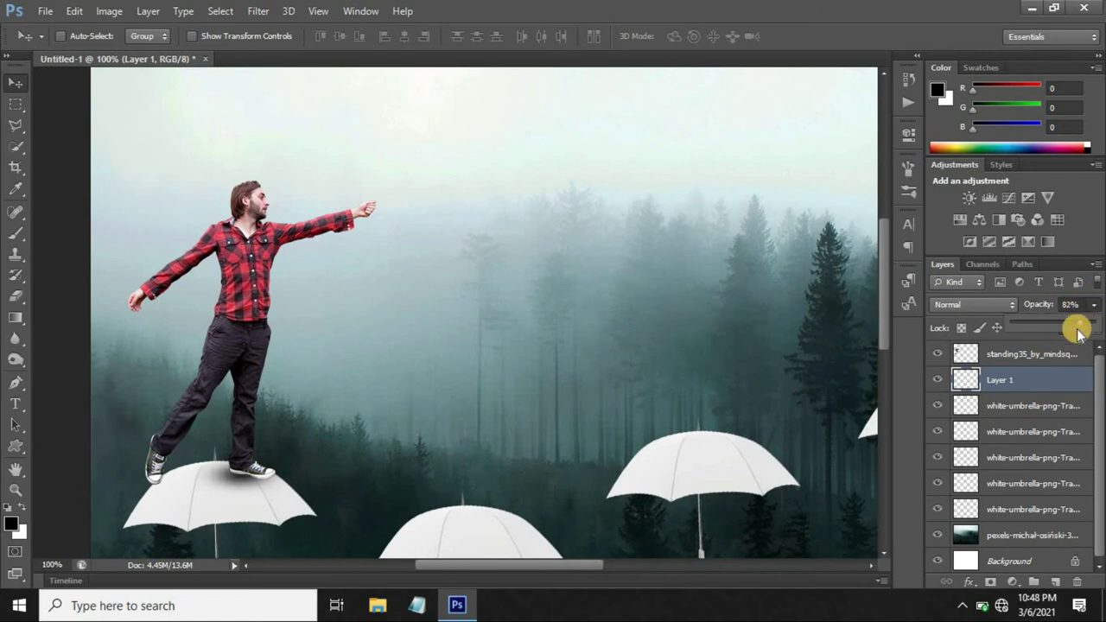
{"action": "left_click", "coordinate": [1059, 305]}
{"action": "key", "text": "Return"}
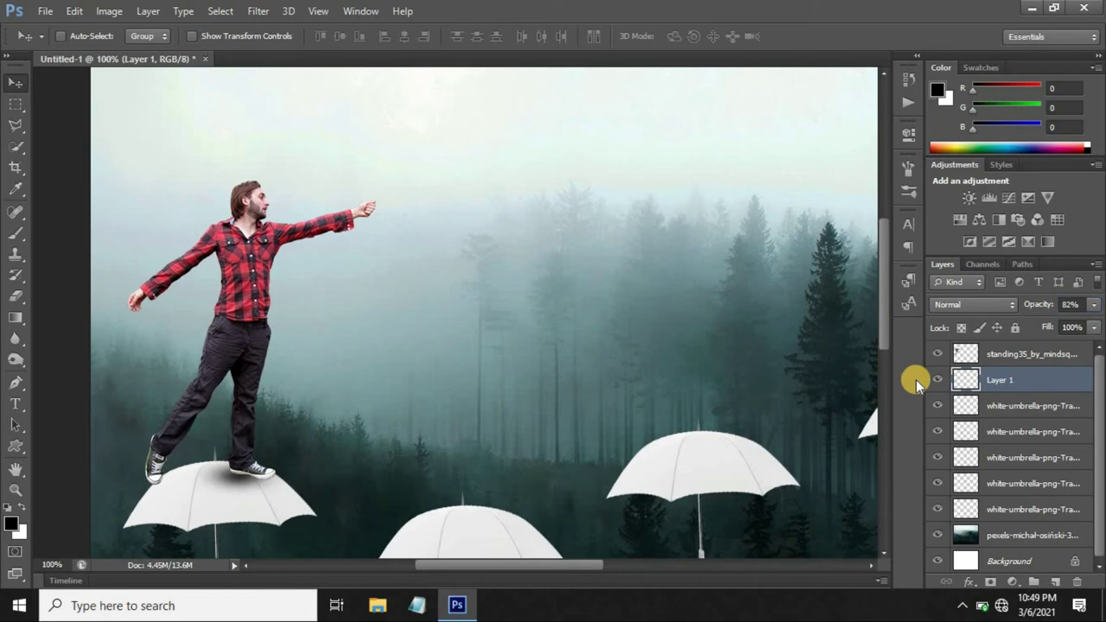
Step: Lower the shadow layer's fill to 81%
{"action": "key", "text": "ctrl+0"}
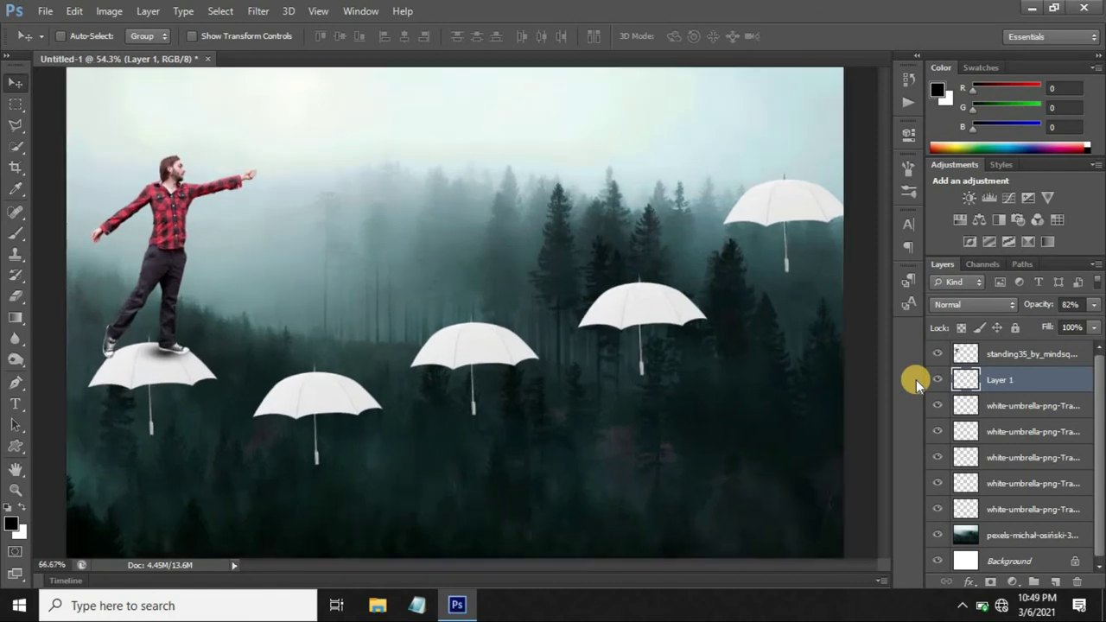
{"action": "key", "text": "ctrl+1"}
{"action": "left_click_drag", "start_coordinate": [296, 279], "coordinate": [599, 353]}
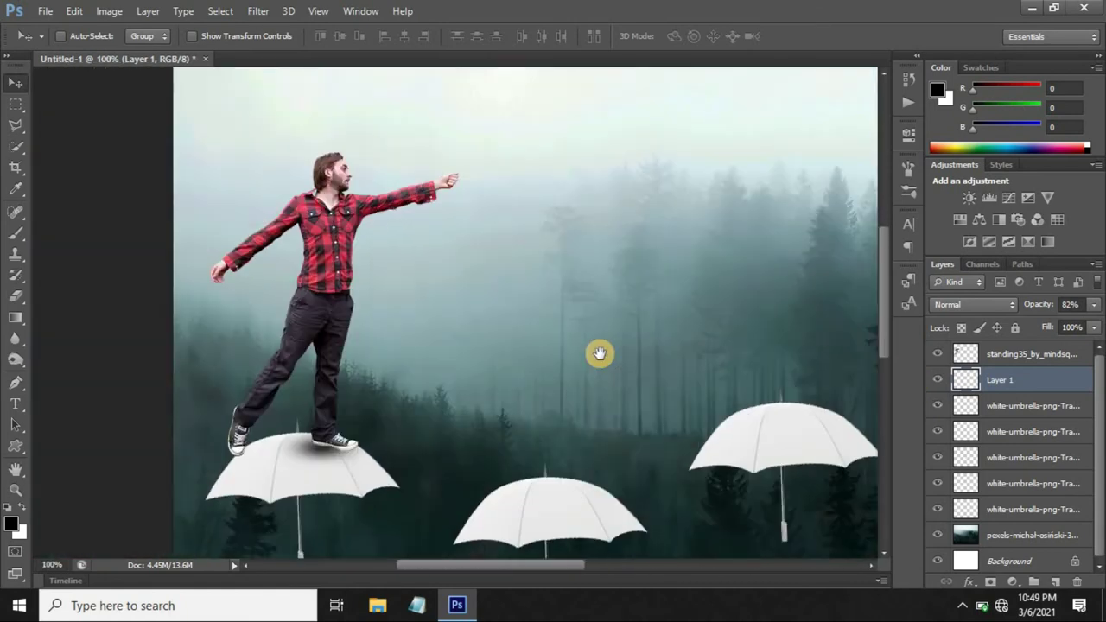
{"action": "left_click_drag", "start_coordinate": [1093, 327], "coordinate": [1072, 348]}
{"action": "left_click", "coordinate": [780, 414]}
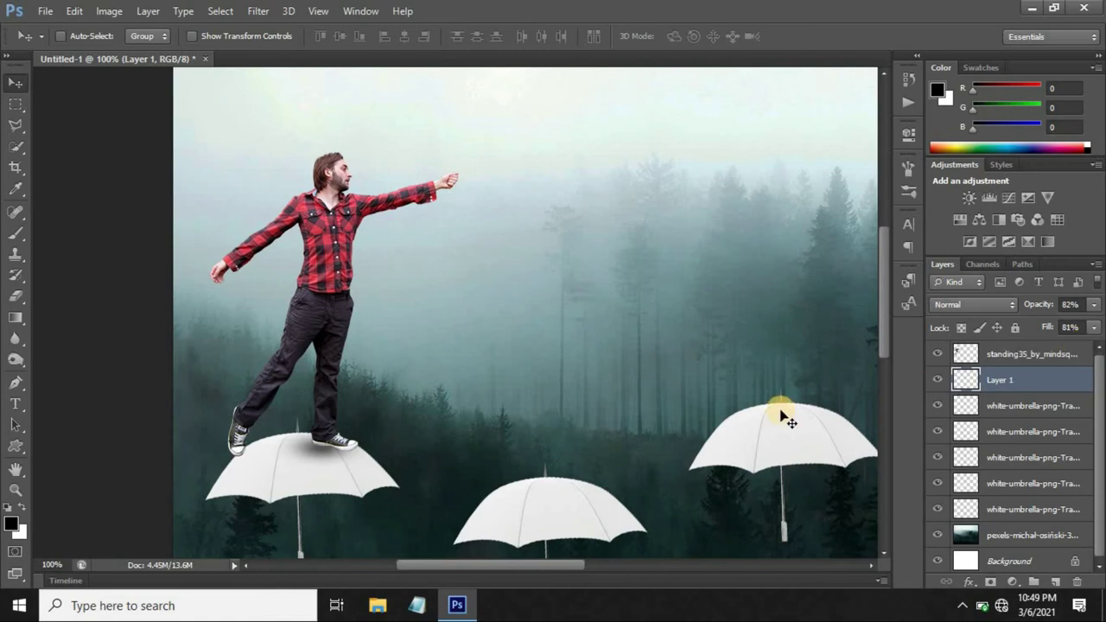
{"action": "left_click", "coordinate": [992, 356]}
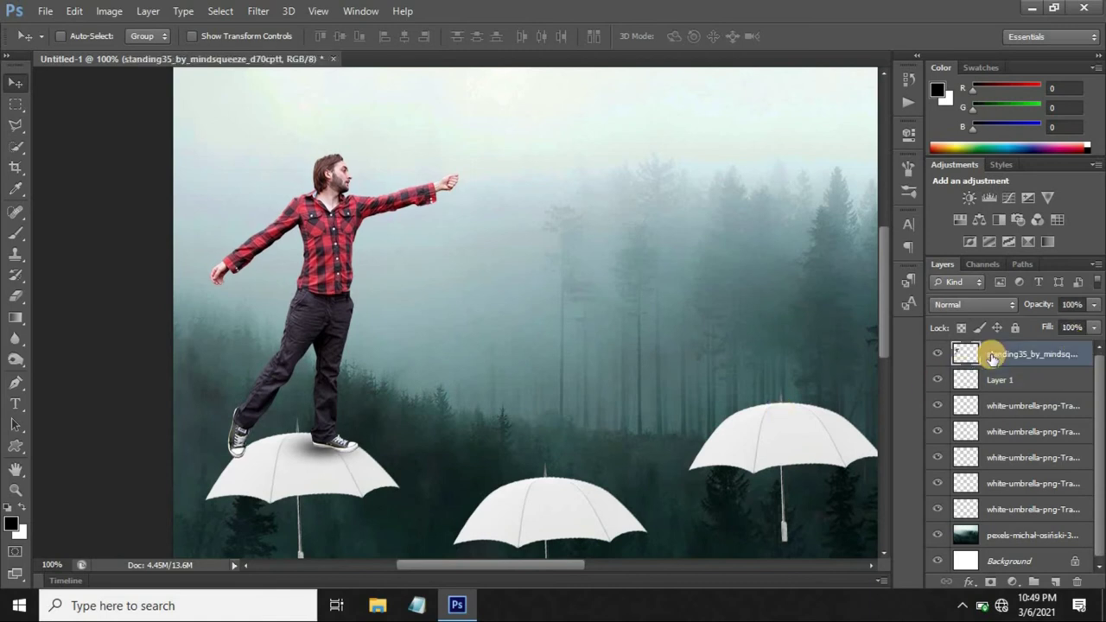
Step: Copy the shadow layer, rotate it about -15.7°, and scale it to 76.85% under the back shoe
{"action": "left_click", "coordinate": [1015, 386]}
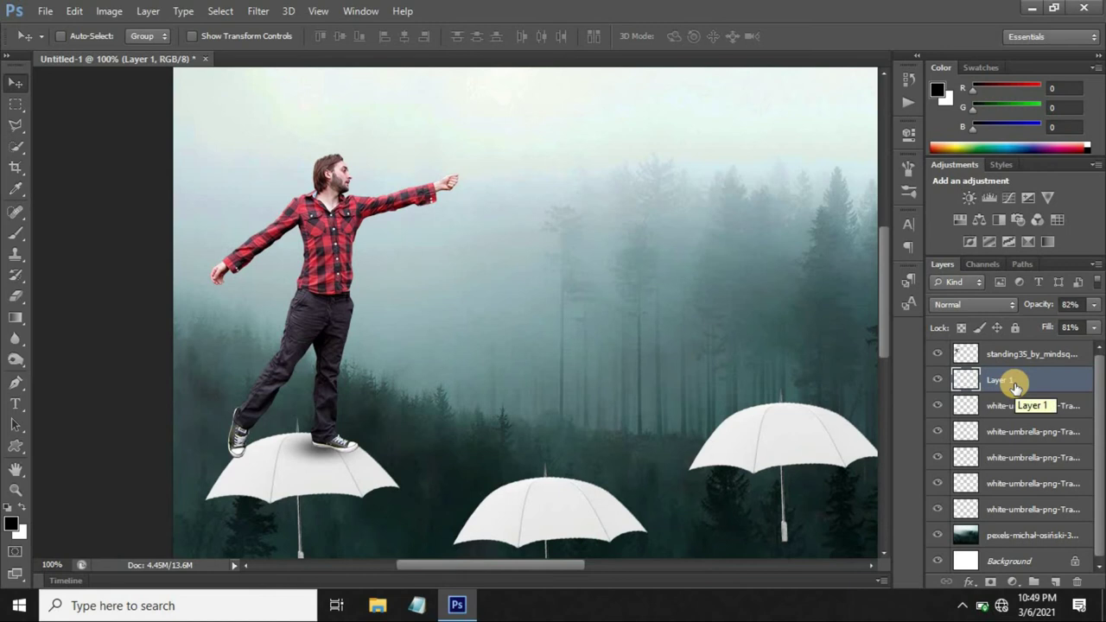
{"action": "mouse_move", "coordinate": [313, 449]}
{"action": "left_mouse_down"}
{"action": "mouse_move", "coordinate": [324, 459]}
{"action": "mouse_move", "coordinate": [249, 450]}
{"action": "left_mouse_up"}
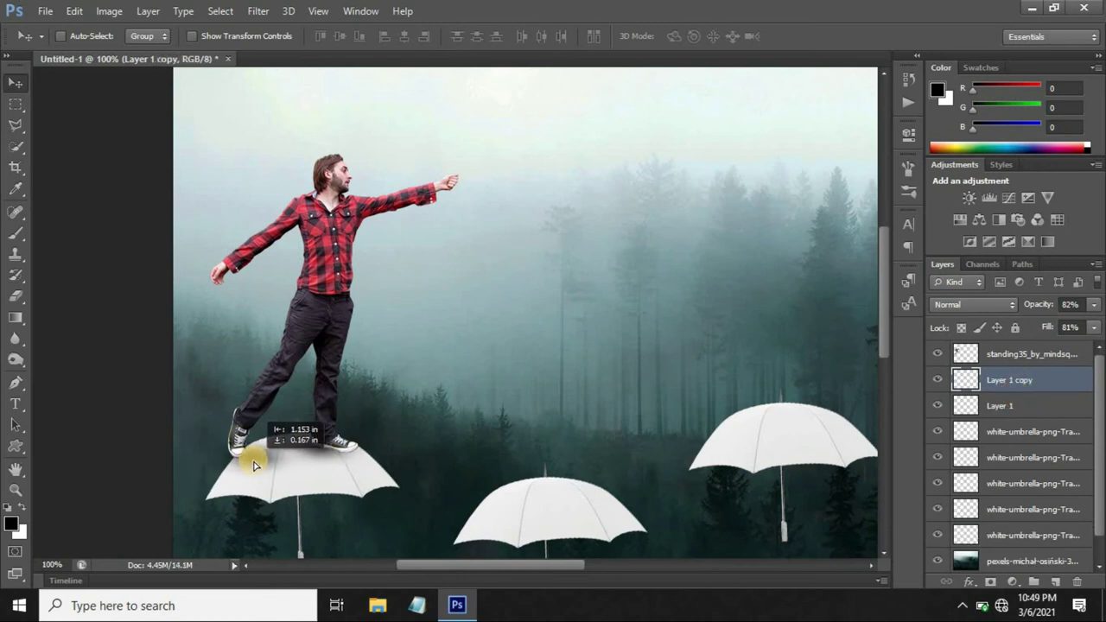
{"action": "key", "text": "ctrl+t"}
{"action": "left_click_drag", "start_coordinate": [334, 424], "coordinate": [318, 395]}
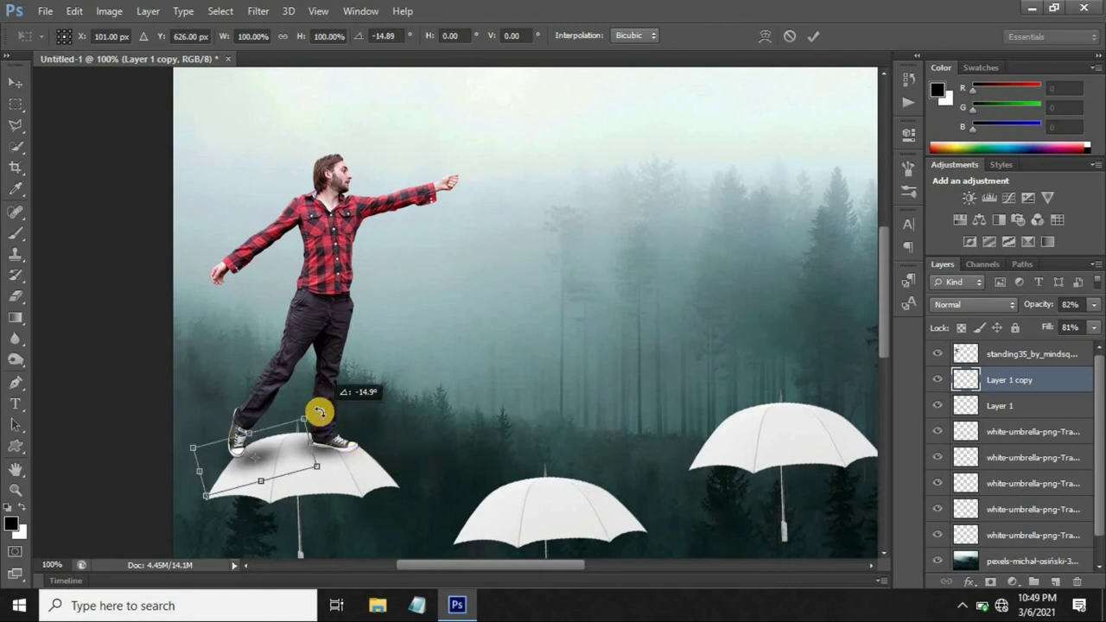
{"action": "left_click_drag", "start_coordinate": [279, 456], "coordinate": [263, 451]}
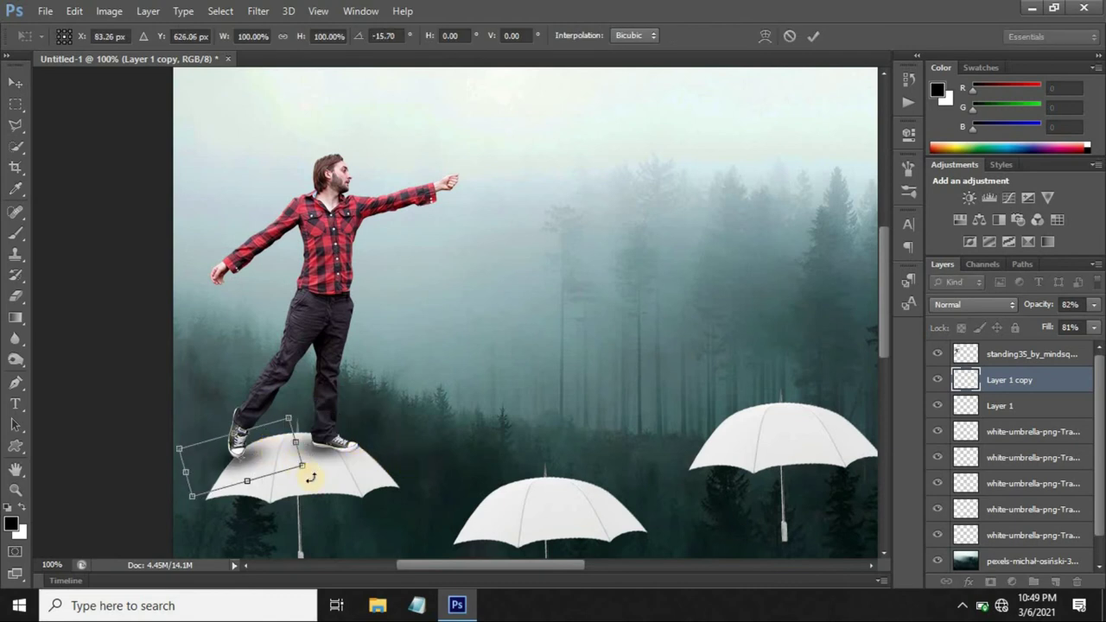
{"action": "left_click_drag", "start_coordinate": [294, 464], "coordinate": [287, 463]}
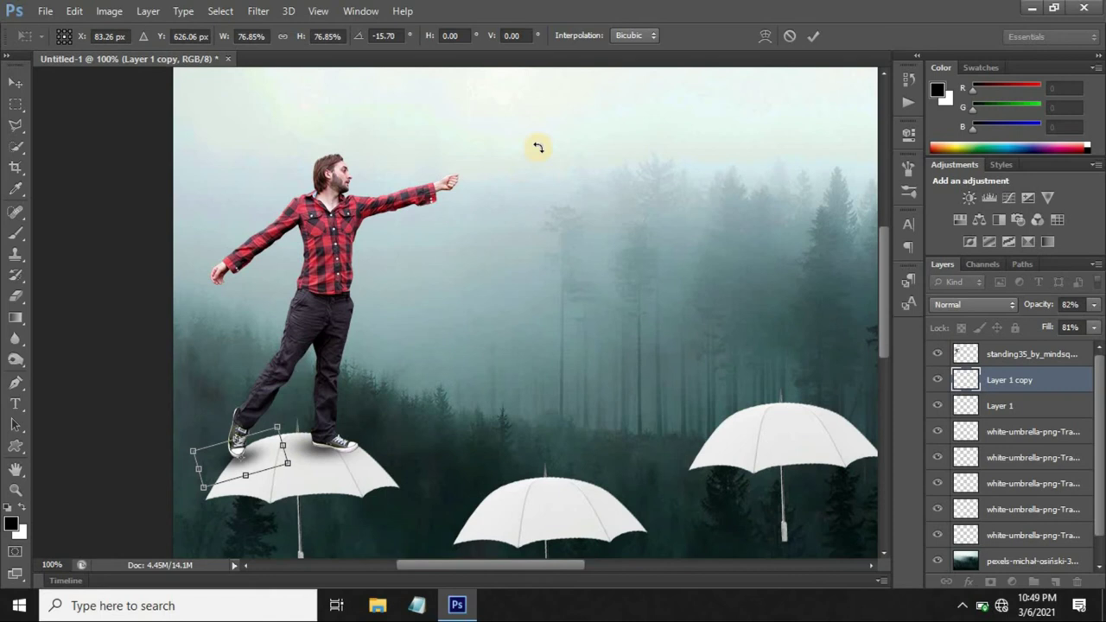
{"action": "left_click", "coordinate": [810, 36]}
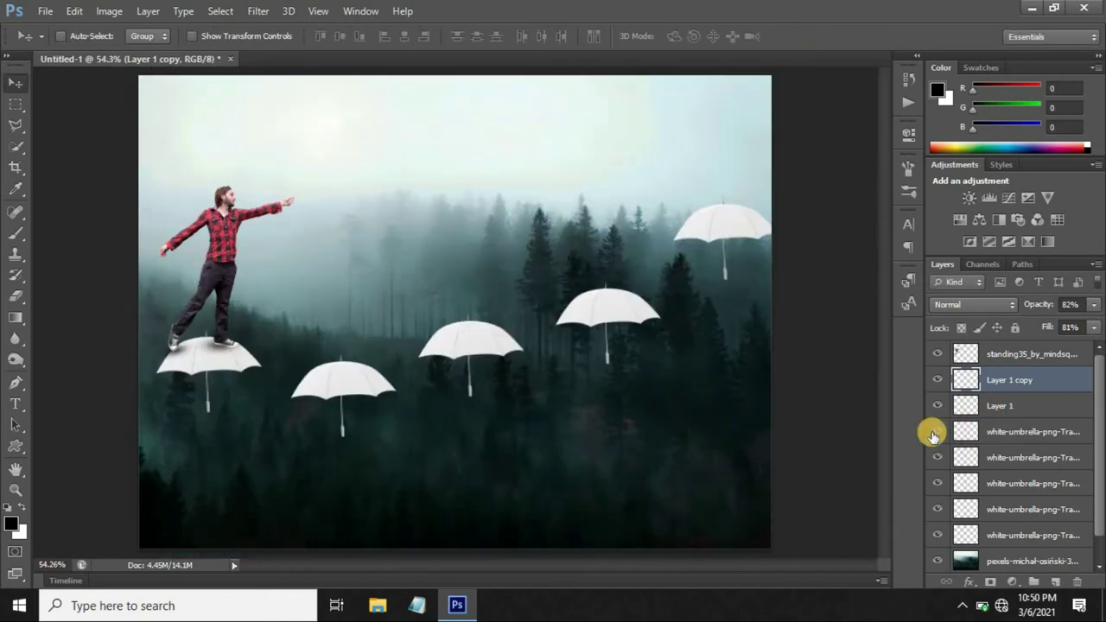
Step: Place the Yellow-Umbrella-PNG image into the composition
{"action": "key", "text": "ctrl+0"}
{"action": "left_click", "coordinate": [48, 11]}
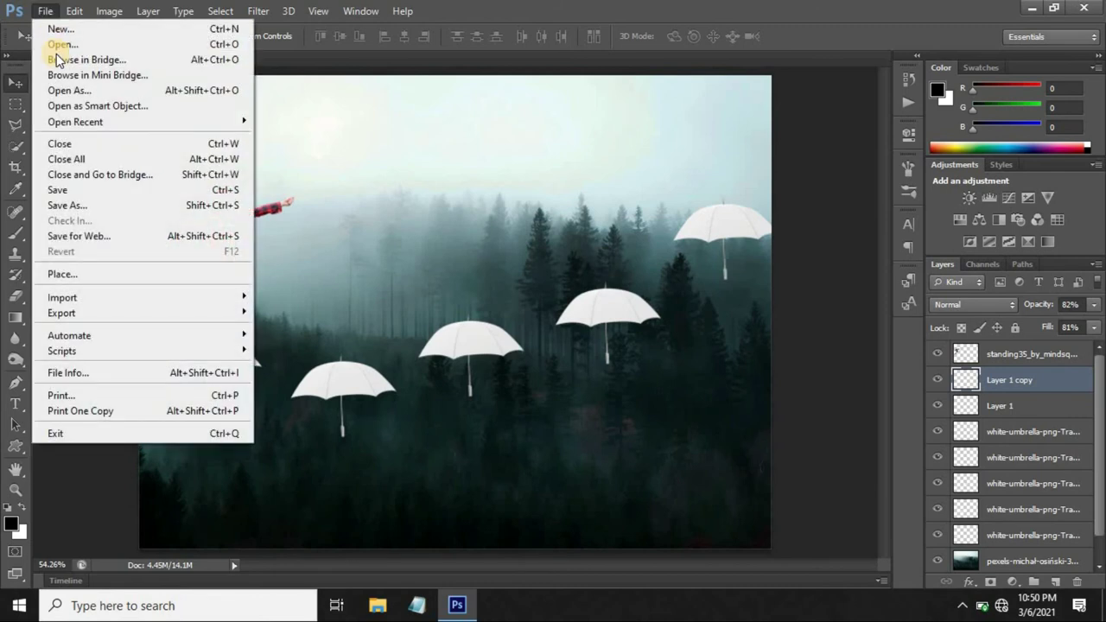
{"action": "left_click", "coordinate": [65, 273]}
{"action": "left_click", "coordinate": [536, 293]}
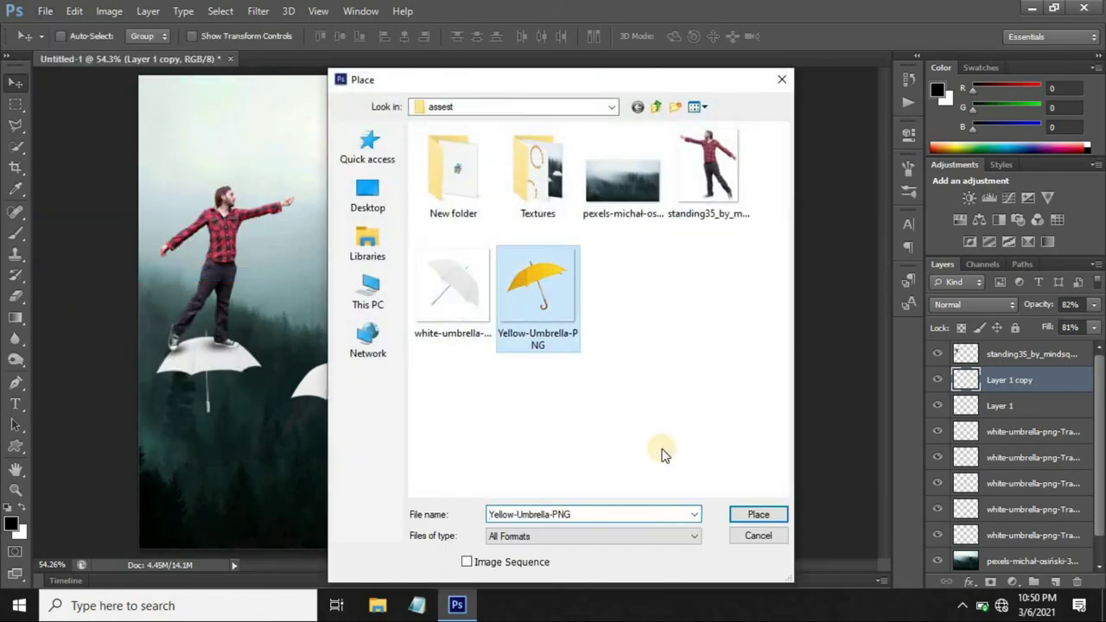
{"action": "left_click", "coordinate": [743, 514]}
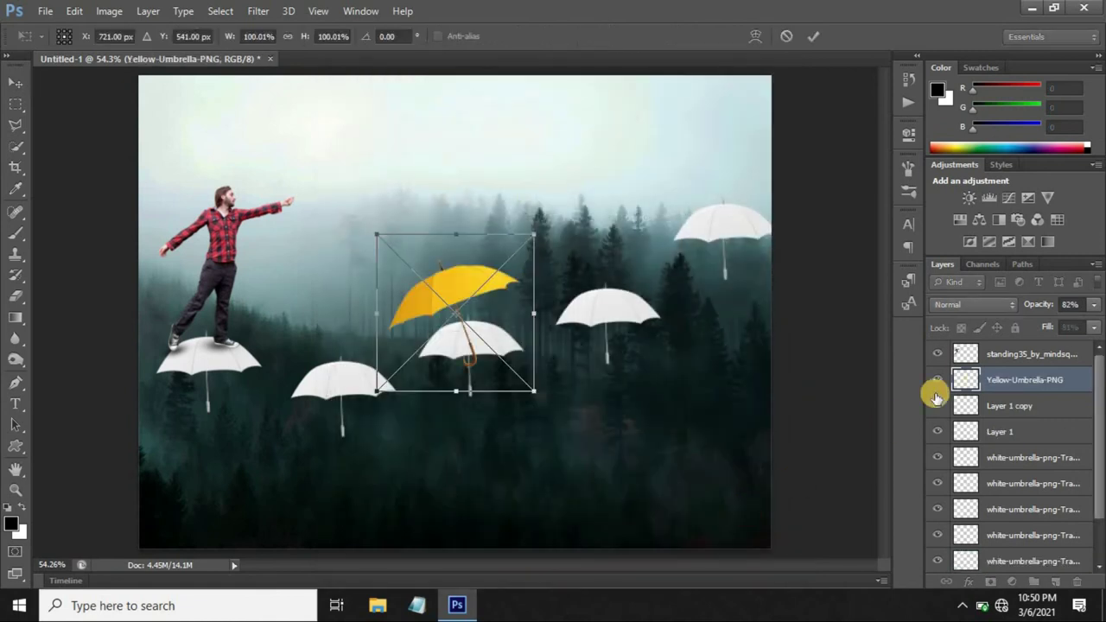
Step: Move the Yellow-Umbrella-PNG layer to the top of the stack and rasterize it
{"action": "left_click", "coordinate": [813, 37]}
{"action": "left_click_drag", "start_coordinate": [1024, 380], "coordinate": [1015, 351]}
{"action": "right_click", "coordinate": [1015, 353]}
{"action": "left_click", "coordinate": [729, 228]}
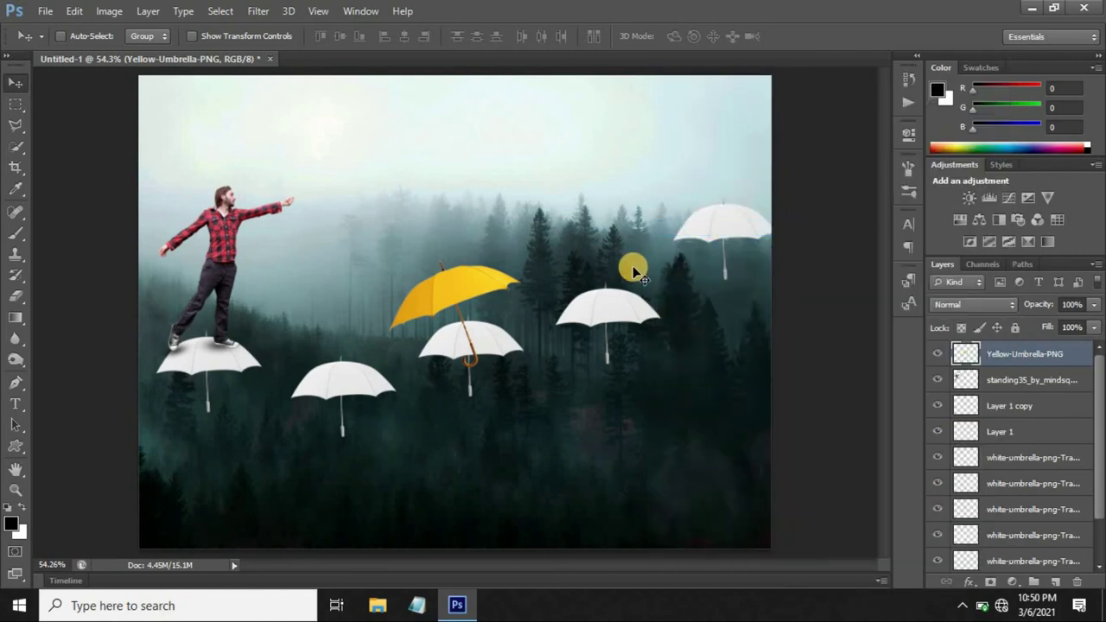
Step: Tilt the yellow umbrella clockwise and move it up into the sky
{"action": "key", "text": "ctrl+t"}
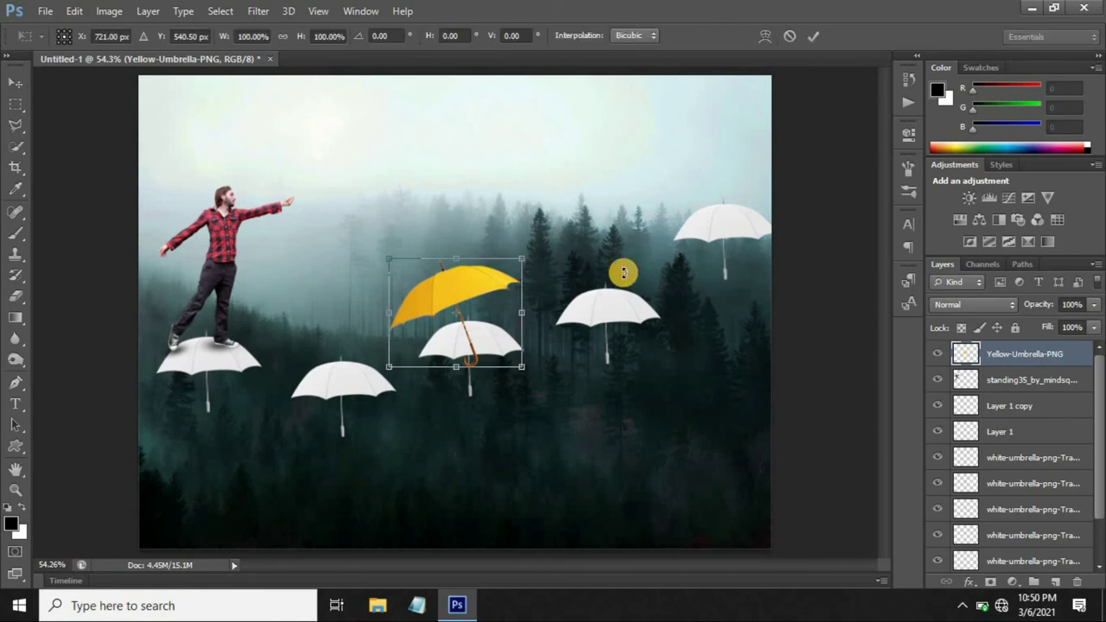
{"action": "left_click_drag", "start_coordinate": [554, 250], "coordinate": [561, 371]}
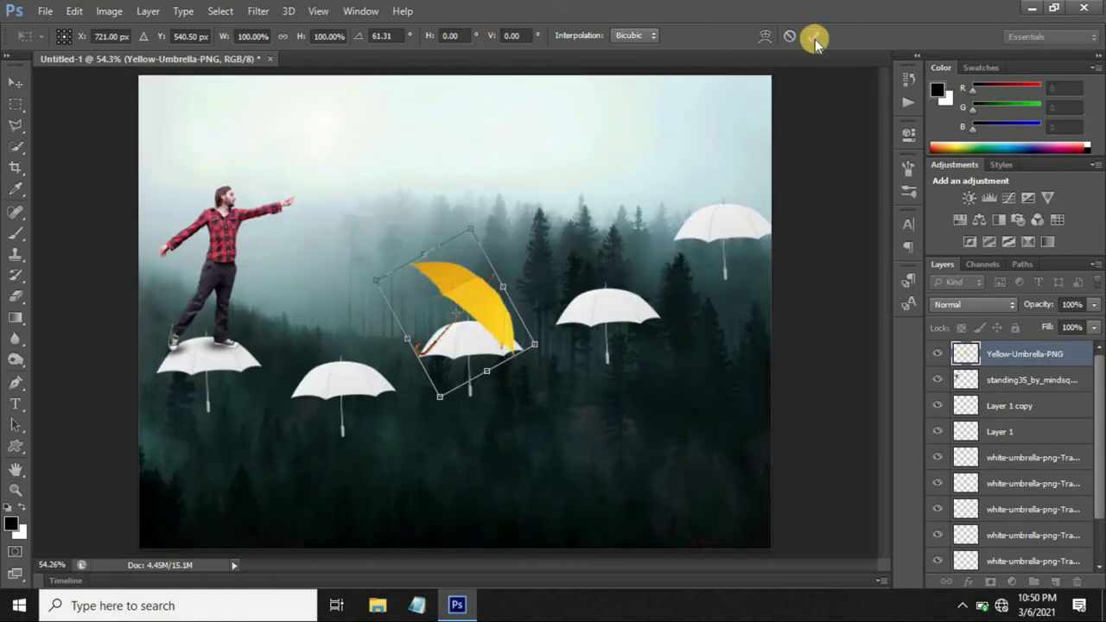
{"action": "left_click", "coordinate": [814, 38]}
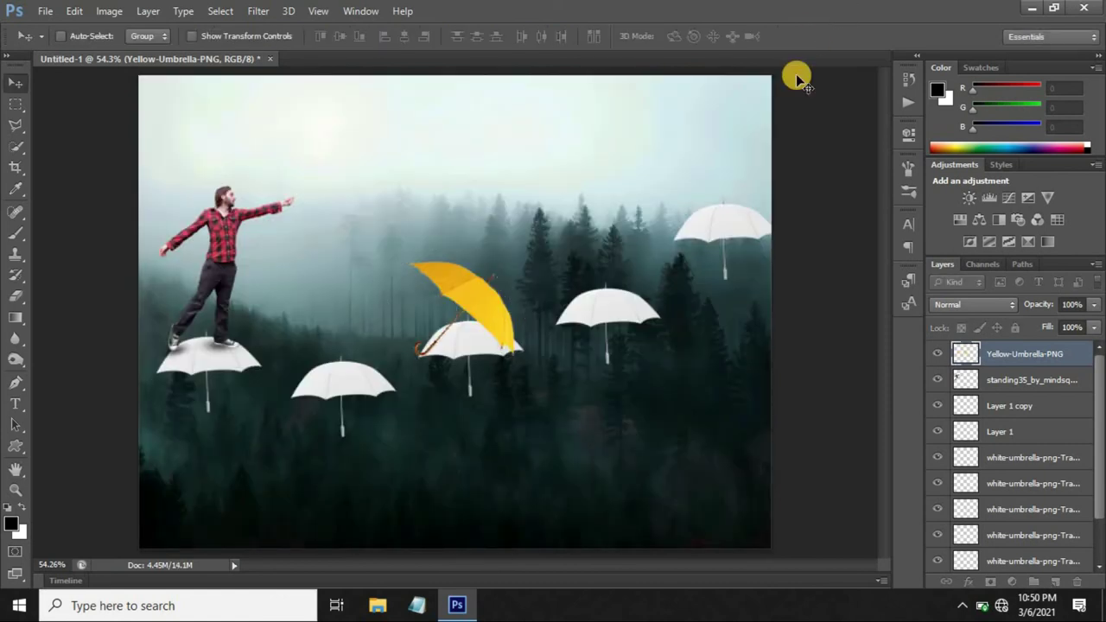
{"action": "mouse_move", "coordinate": [497, 335]}
{"action": "left_mouse_down"}
{"action": "mouse_move", "coordinate": [416, 231]}
{"action": "mouse_move", "coordinate": [435, 197]}
{"action": "left_mouse_up"}
Step: Shrink the yellow umbrella to about 84% and duplicate its layer
{"action": "key", "text": "ctrl+t"}
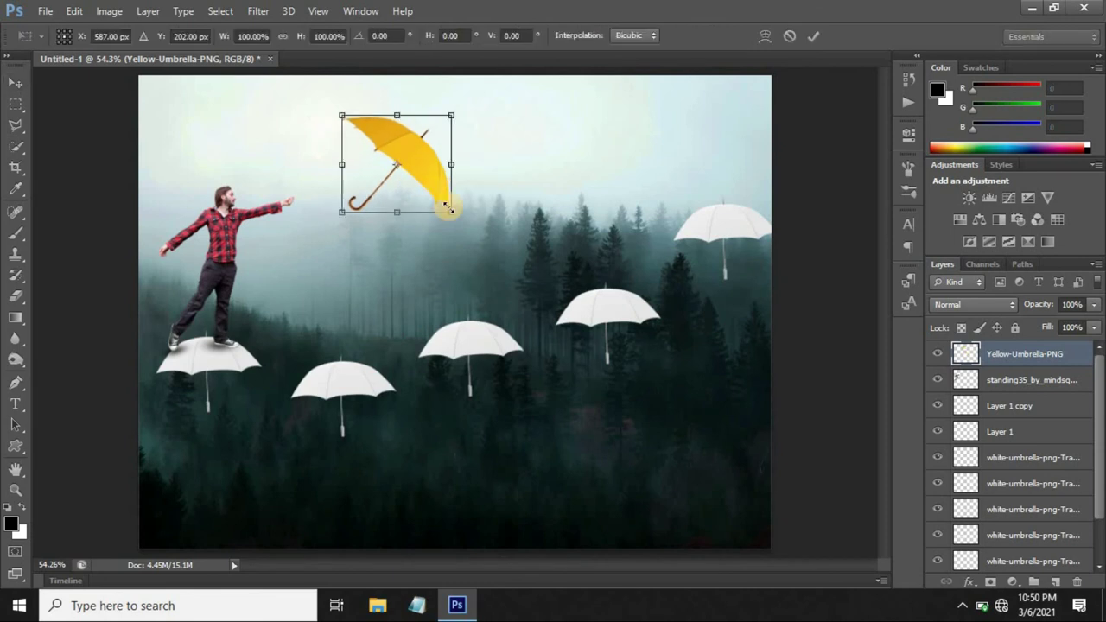
{"action": "left_click_drag", "start_coordinate": [451, 216], "coordinate": [437, 208]}
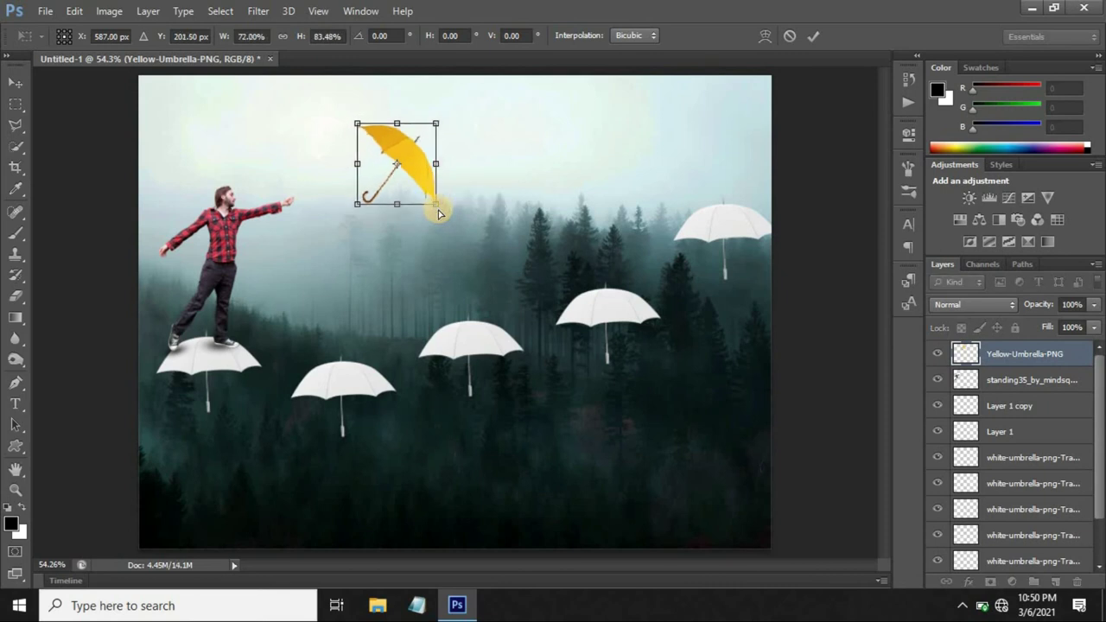
{"action": "key", "text": "ctrl+z"}
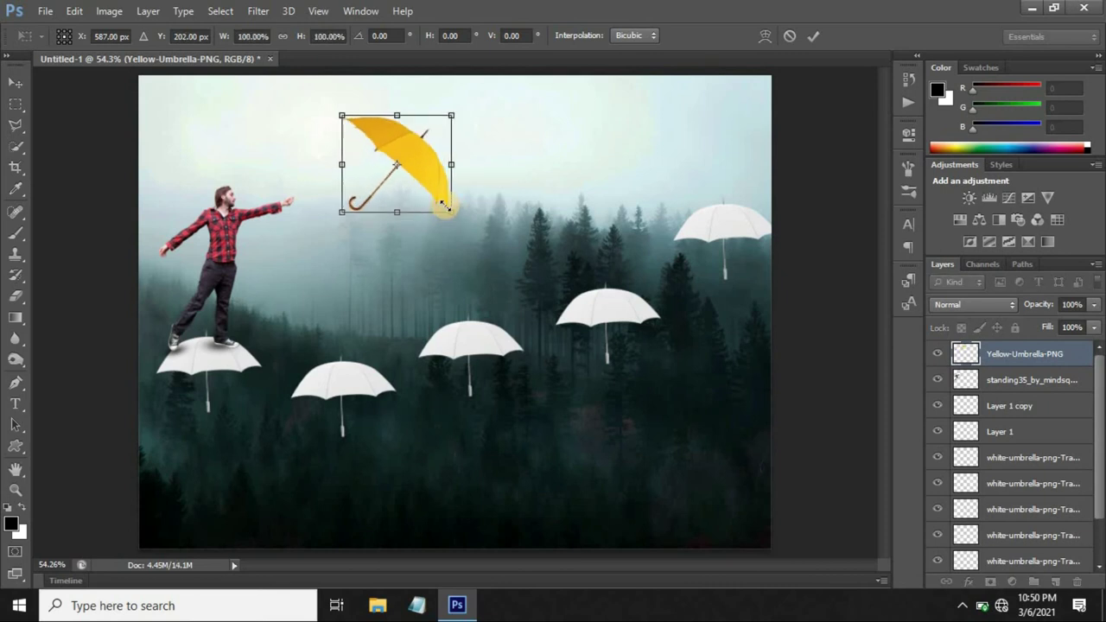
{"action": "left_click_drag", "start_coordinate": [451, 211], "coordinate": [444, 204]}
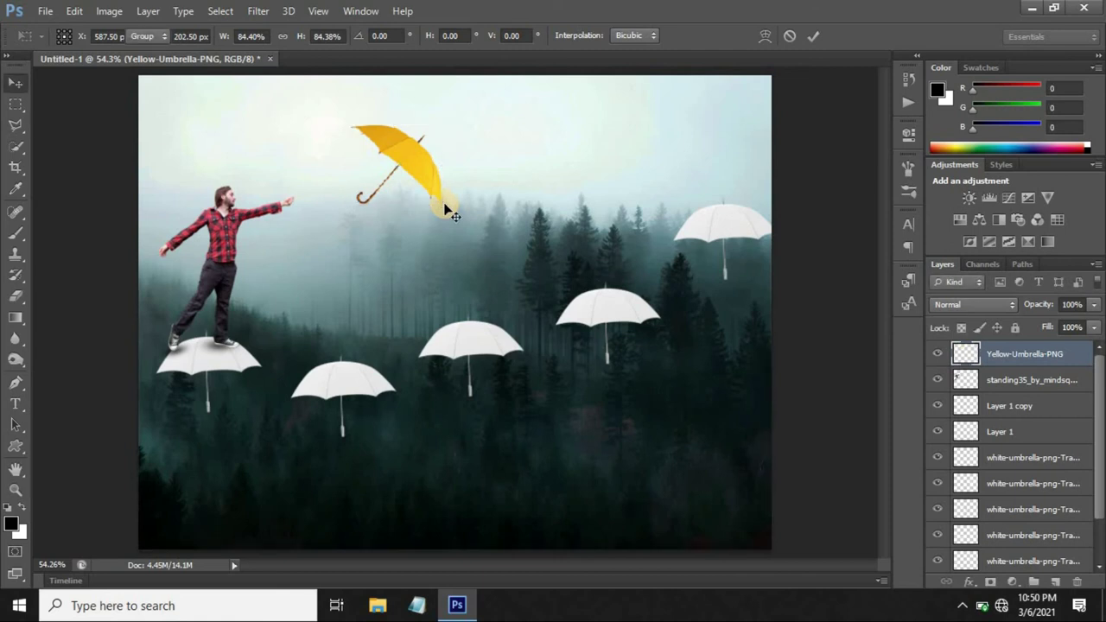
{"action": "key", "text": "Return"}
{"action": "left_click_drag", "start_coordinate": [946, 365], "coordinate": [971, 370]}
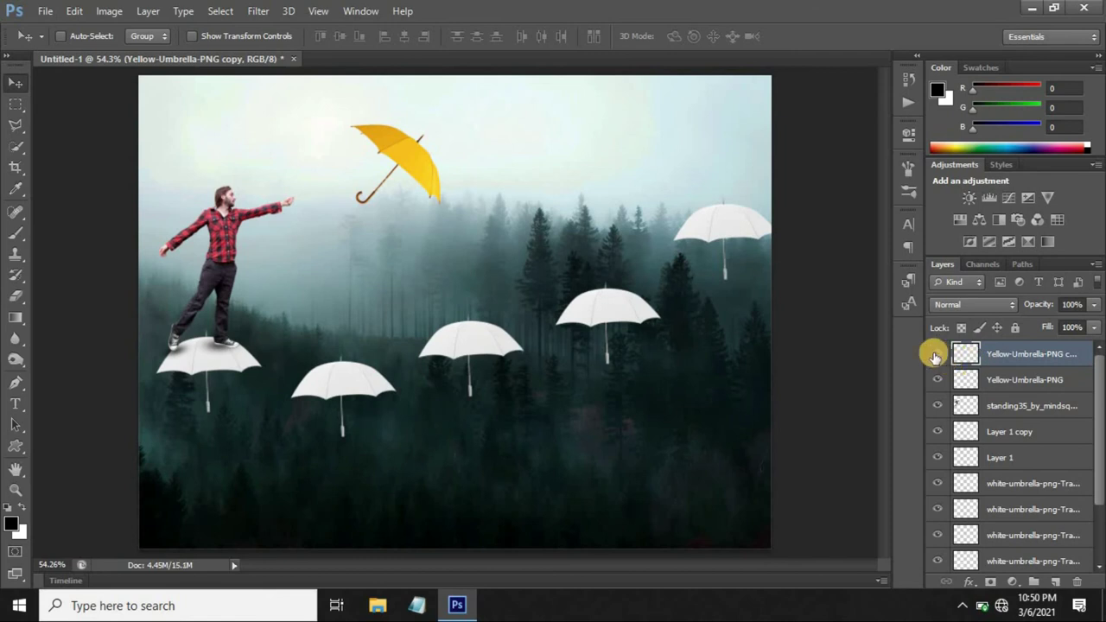
Step: With the copy hidden, give the original umbrella layer a Motion Blur of angle 2, distance 15 px
{"action": "left_click", "coordinate": [937, 354]}
{"action": "left_click", "coordinate": [1019, 380]}
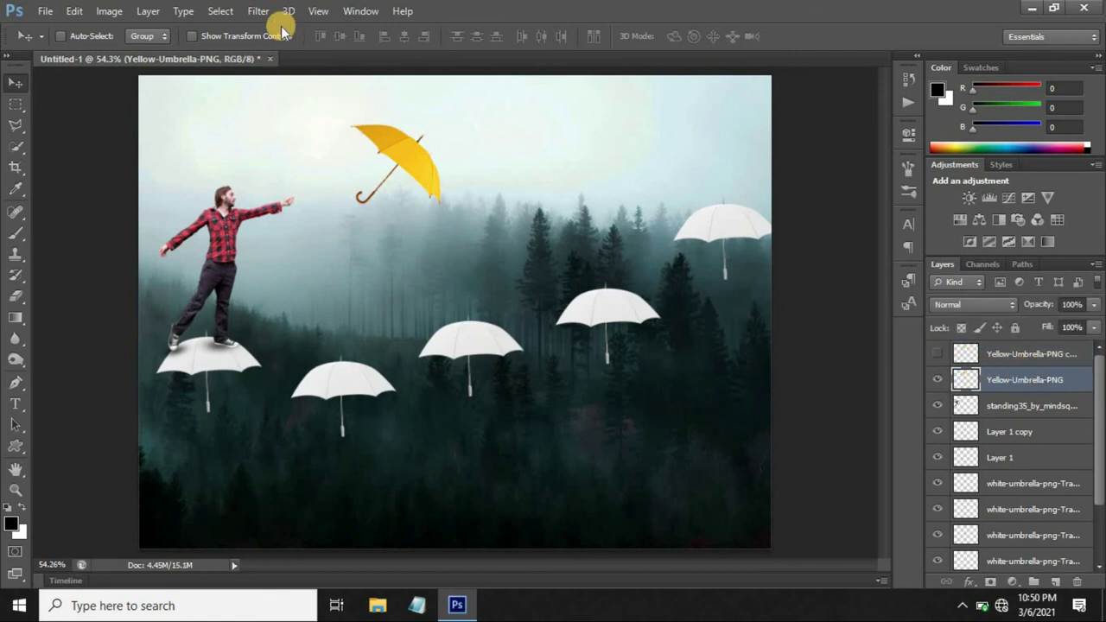
{"action": "left_click", "coordinate": [259, 10]}
{"action": "mouse_move", "coordinate": [267, 112]}
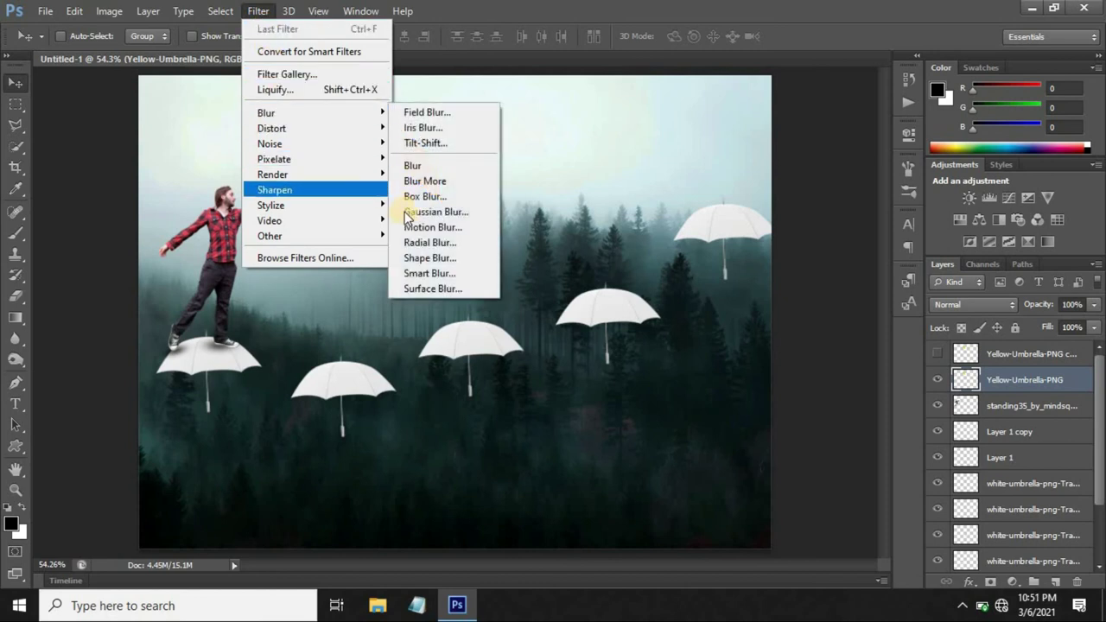
{"action": "left_click", "coordinate": [421, 227]}
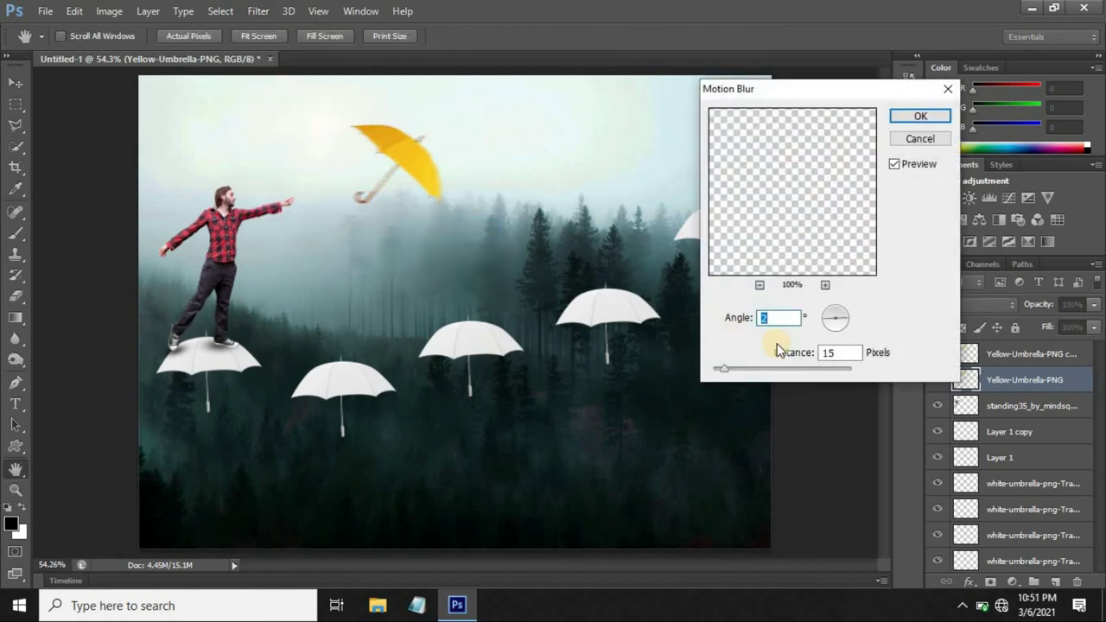
{"action": "left_click", "coordinate": [757, 318]}
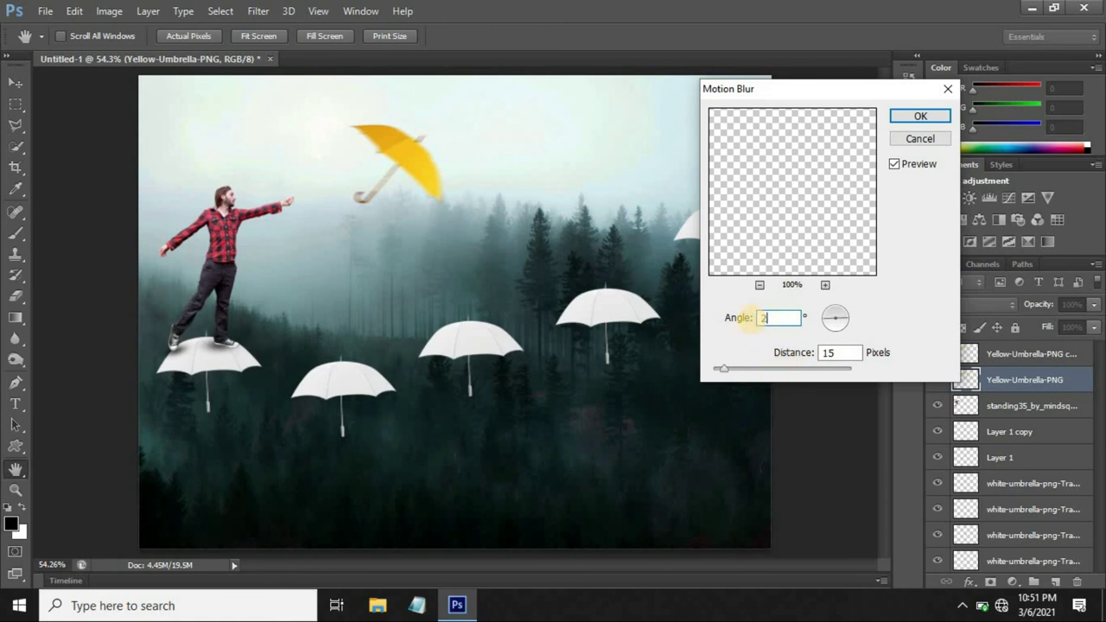
{"action": "double_click", "coordinate": [839, 353]}
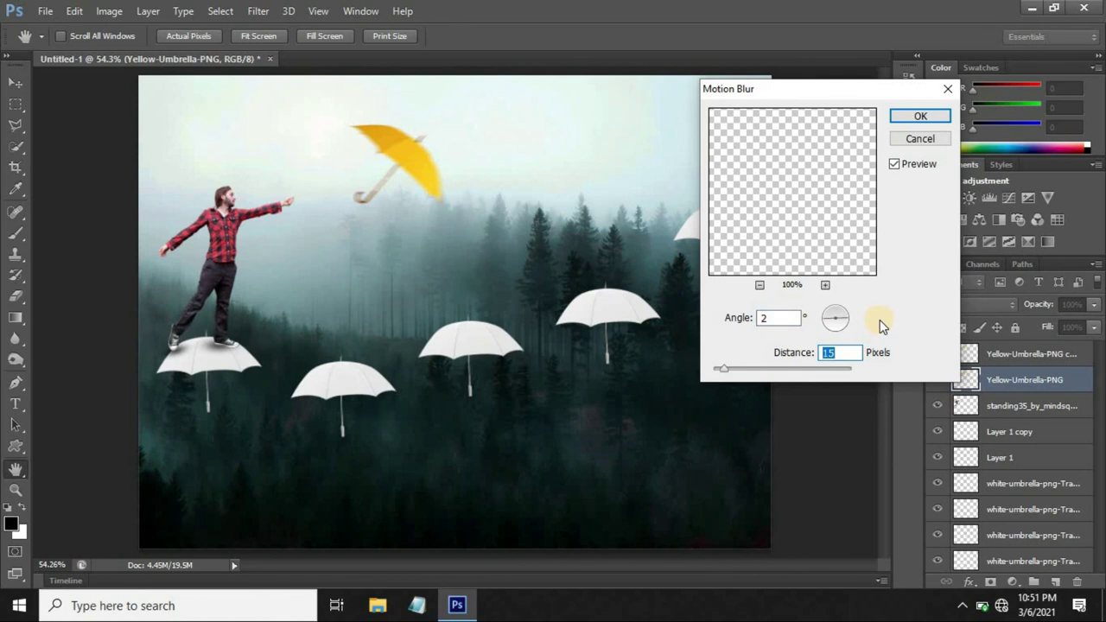
{"action": "left_click", "coordinate": [920, 116]}
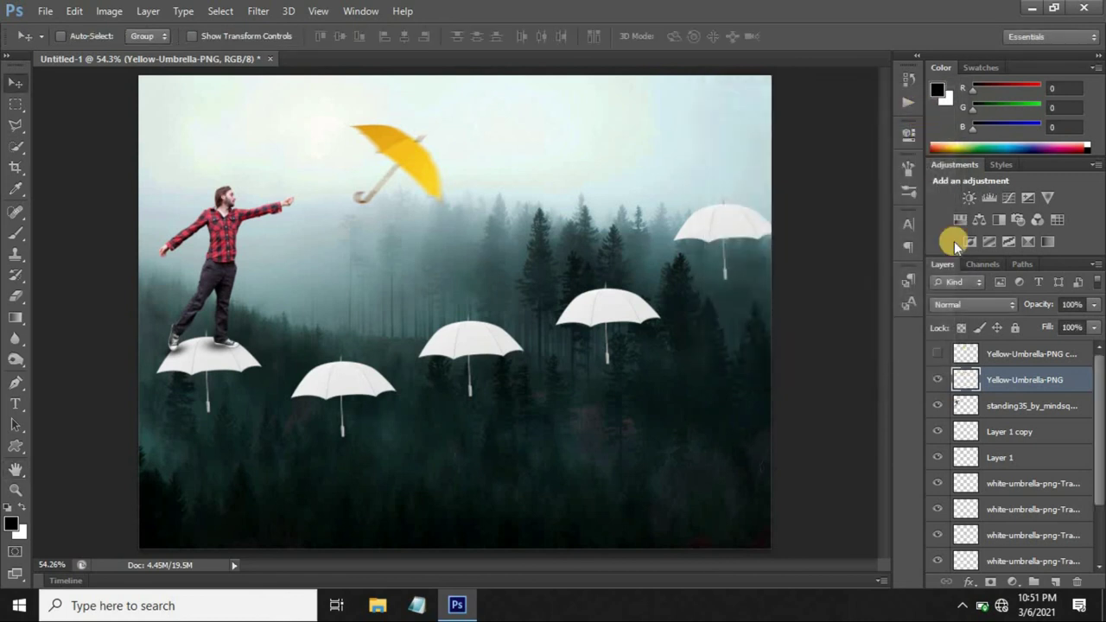
{"action": "left_click", "coordinate": [938, 353]}
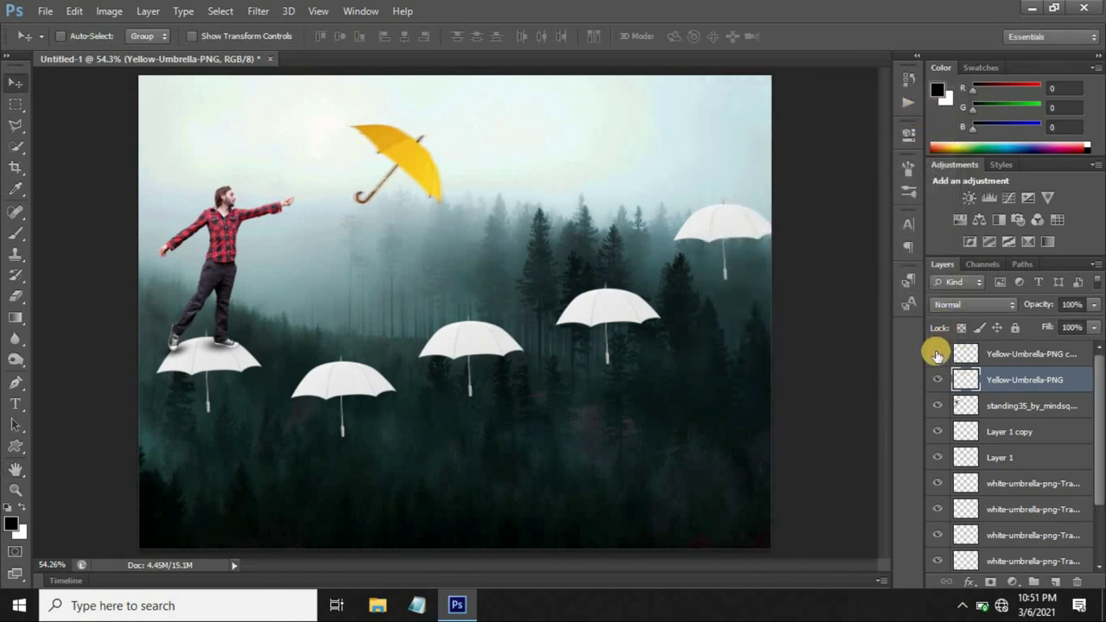
{"action": "left_click", "coordinate": [938, 354]}
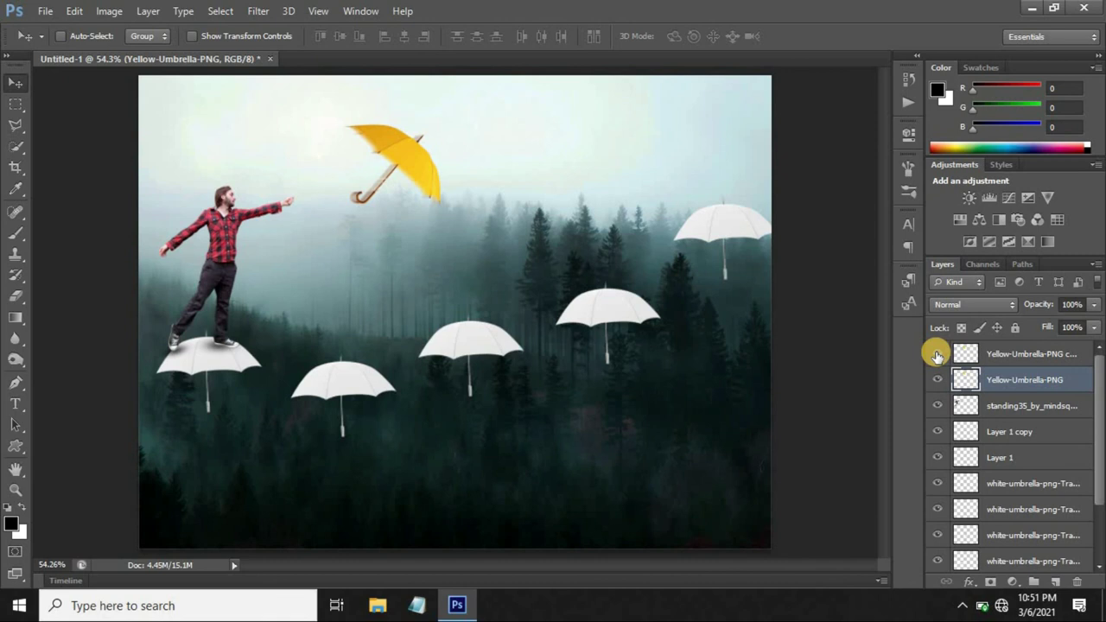
{"action": "left_click", "coordinate": [938, 353]}
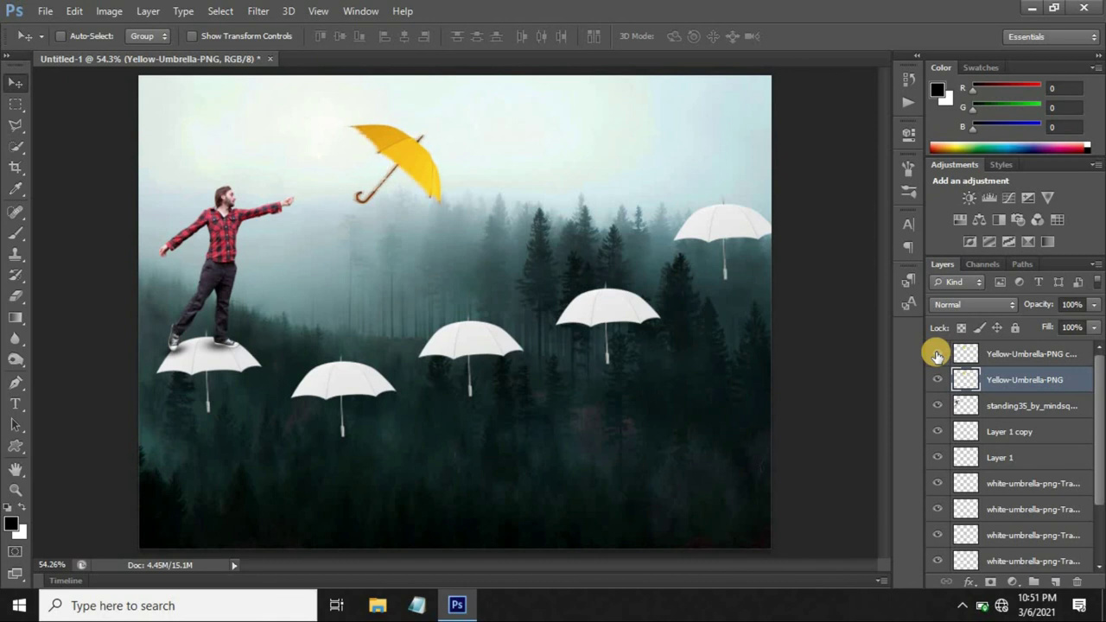
{"action": "left_click", "coordinate": [998, 355]}
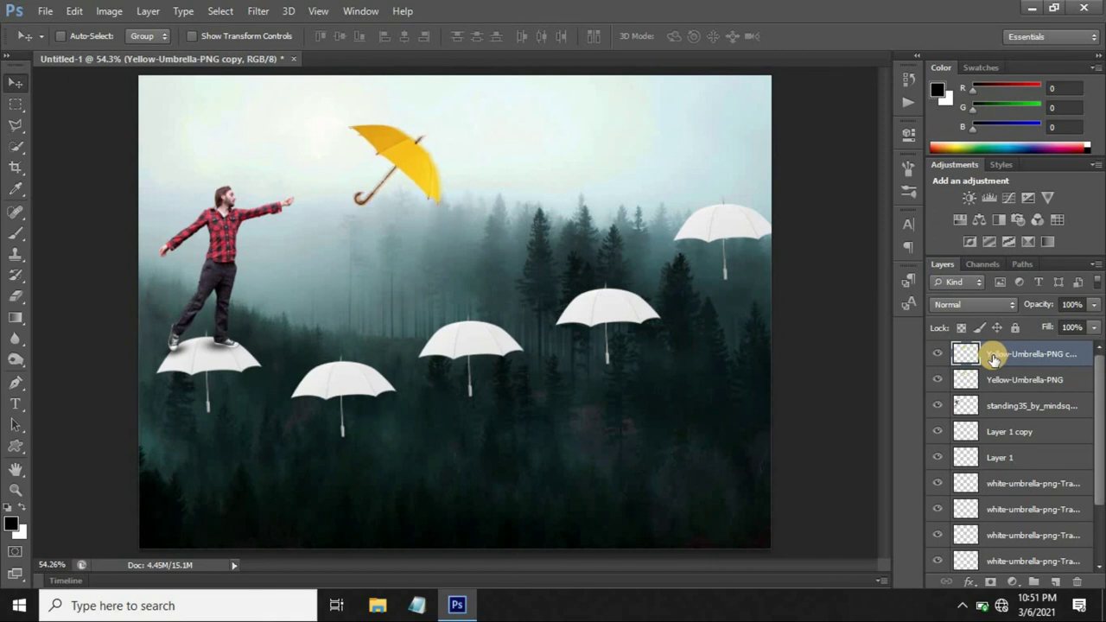
{"action": "left_click", "coordinate": [995, 380]}
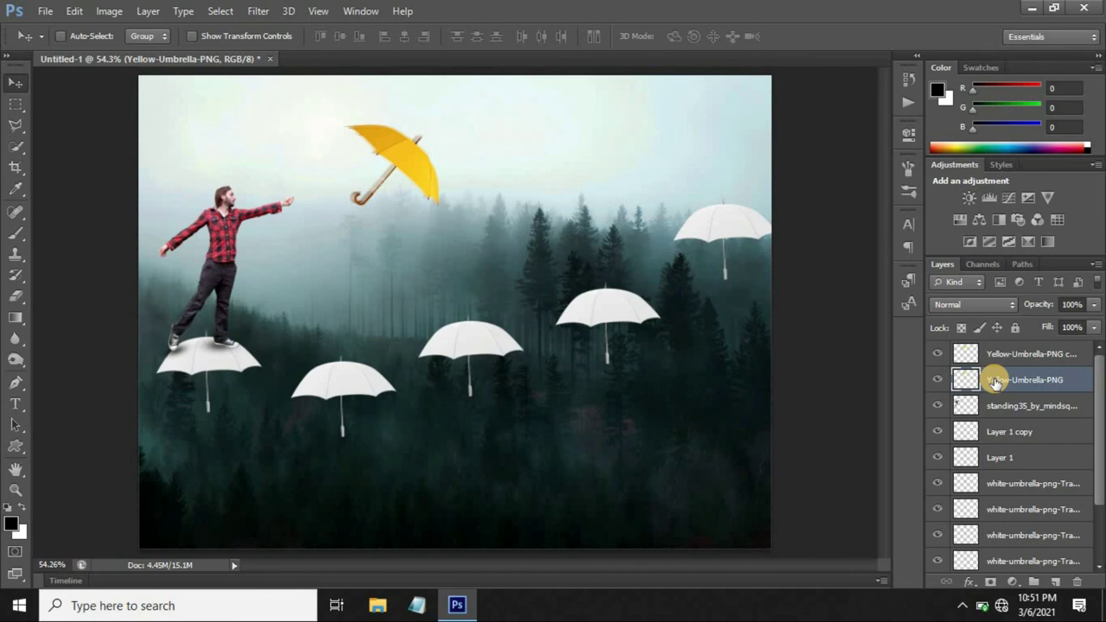
Step: Stack the blurred Yellow-Umbrella-PNG layer above its sharp copy, checking the result at 100% zoom
{"action": "key", "text": "ctrl+1"}
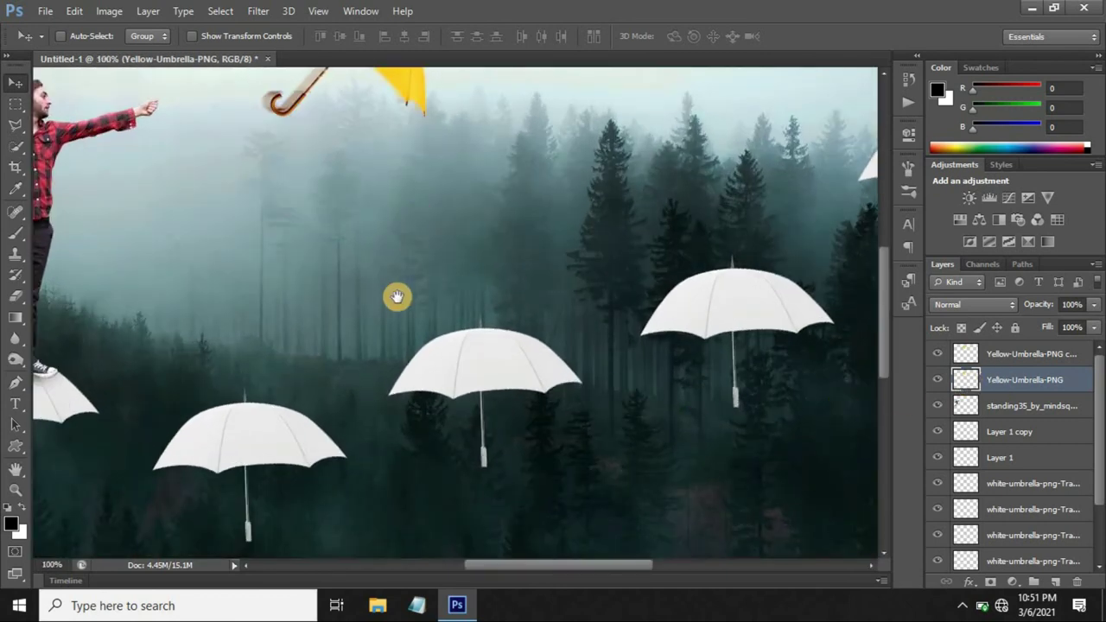
{"action": "left_click_drag", "start_coordinate": [396, 297], "coordinate": [391, 321]}
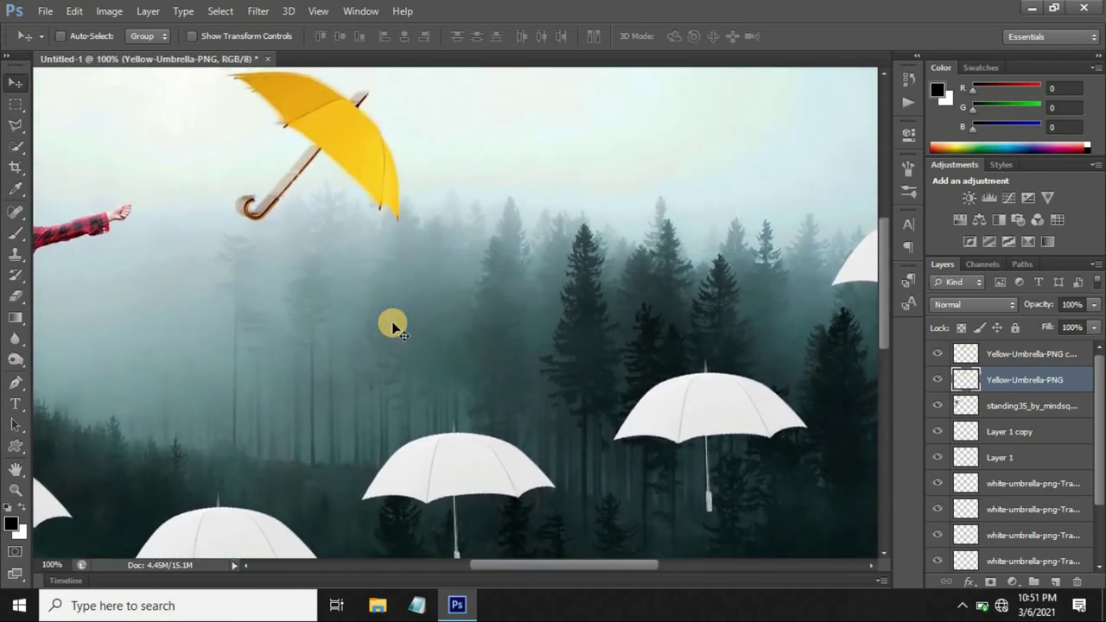
{"action": "mouse_move", "coordinate": [1000, 381]}
{"action": "left_mouse_down"}
{"action": "mouse_move", "coordinate": [1000, 359]}
{"action": "mouse_move", "coordinate": [1000, 387]}
{"action": "left_mouse_up"}
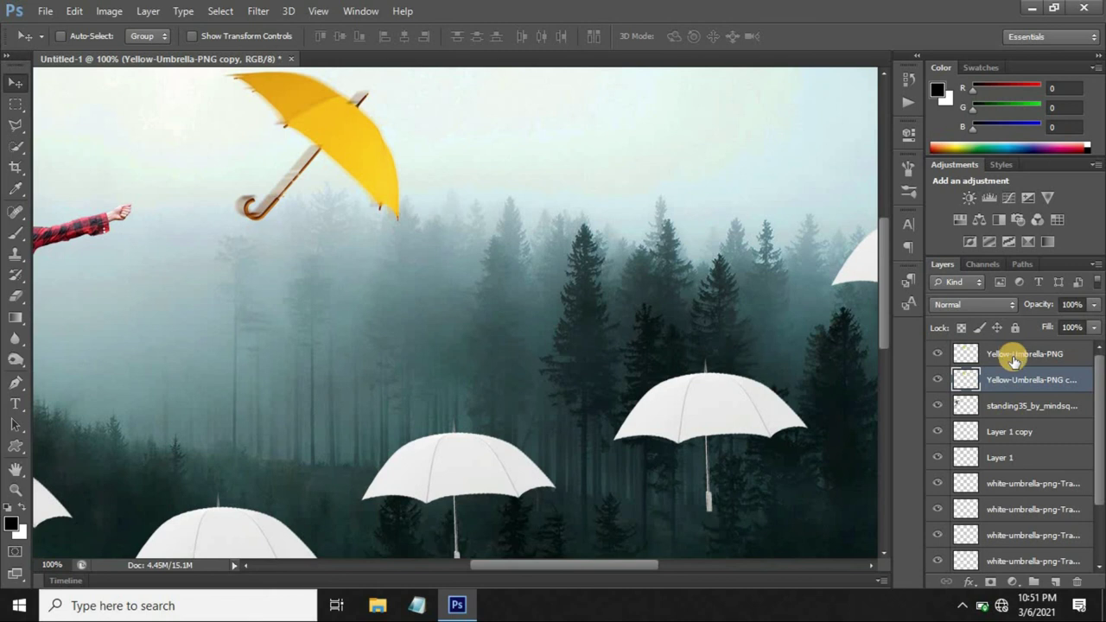
{"action": "left_click", "coordinate": [937, 353]}
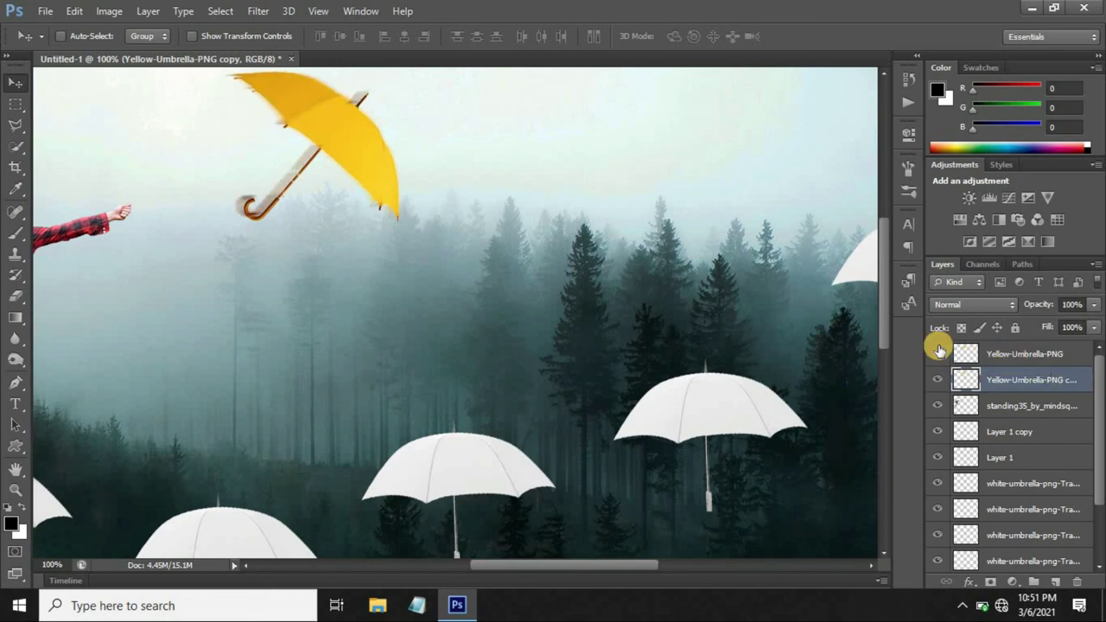
{"action": "key", "text": "ctrl+0"}
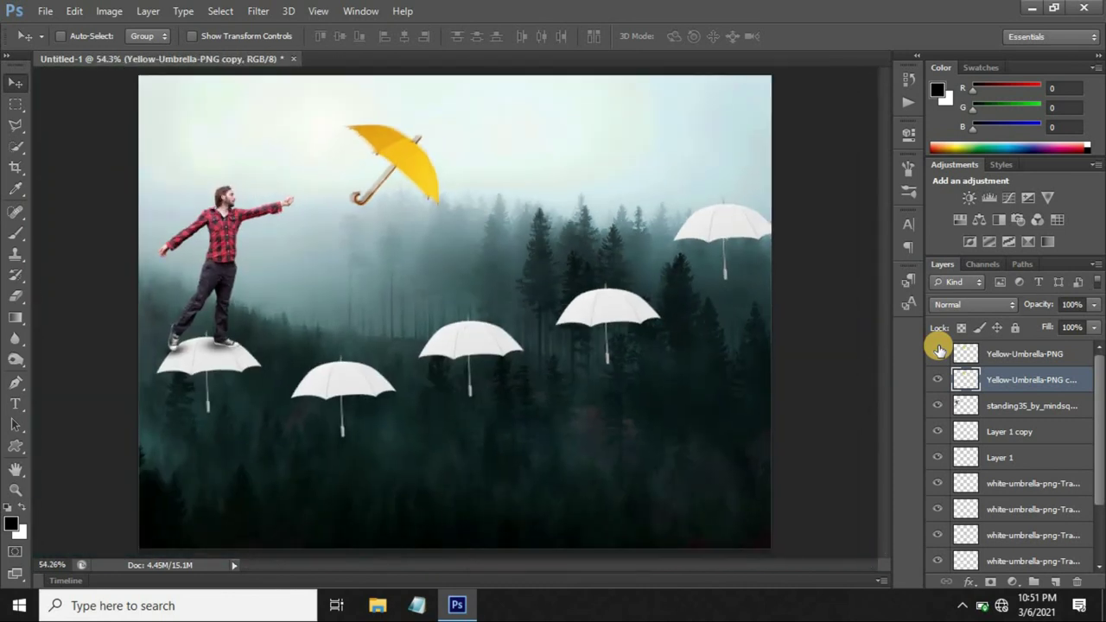
{"action": "left_click", "coordinate": [1025, 353]}
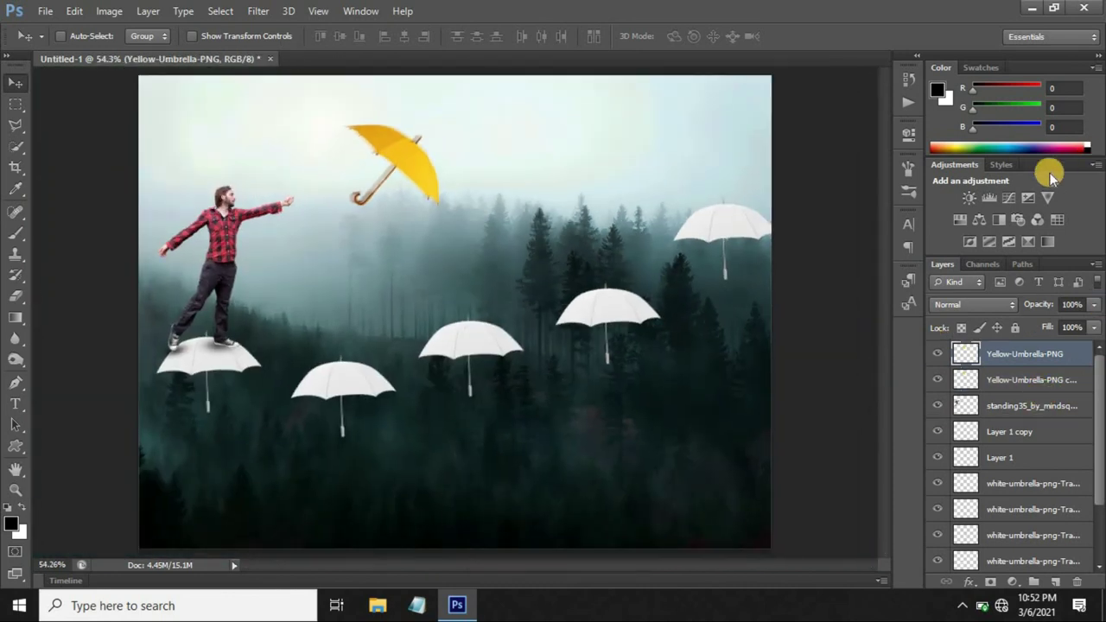